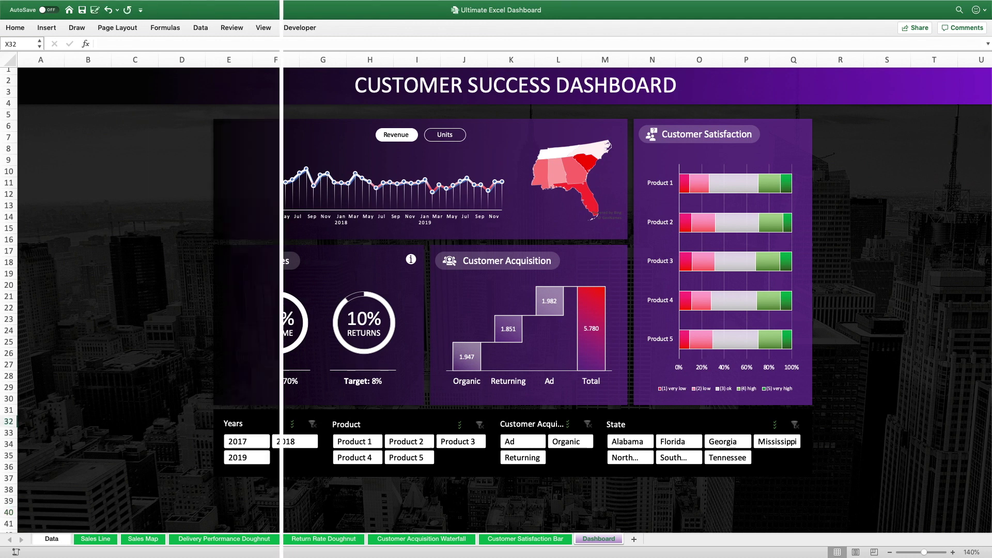
# - Filter the dashboard to the year 2018 with the Years slicer
pyautogui.click(259, 442)
pyautogui.click(257, 459)
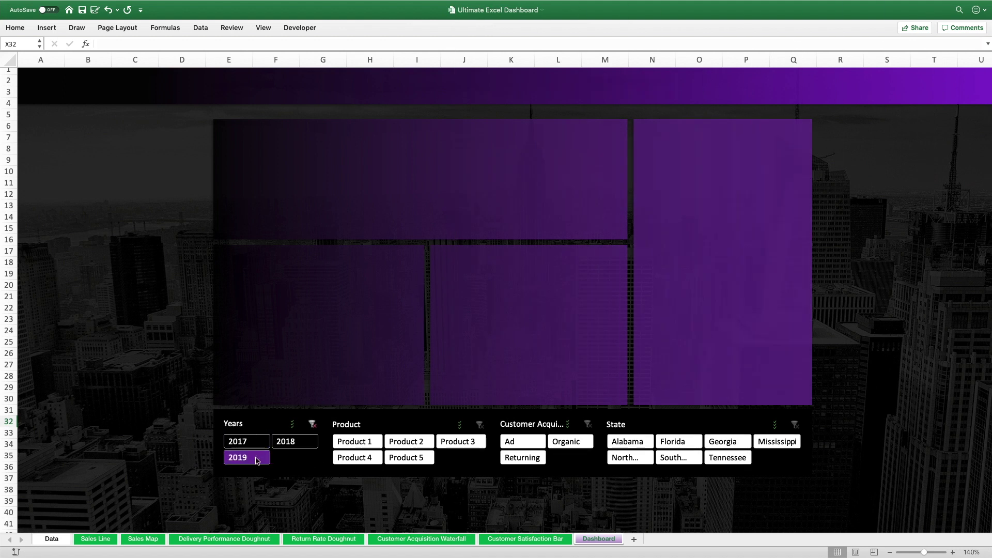
pyautogui.click(289, 444)
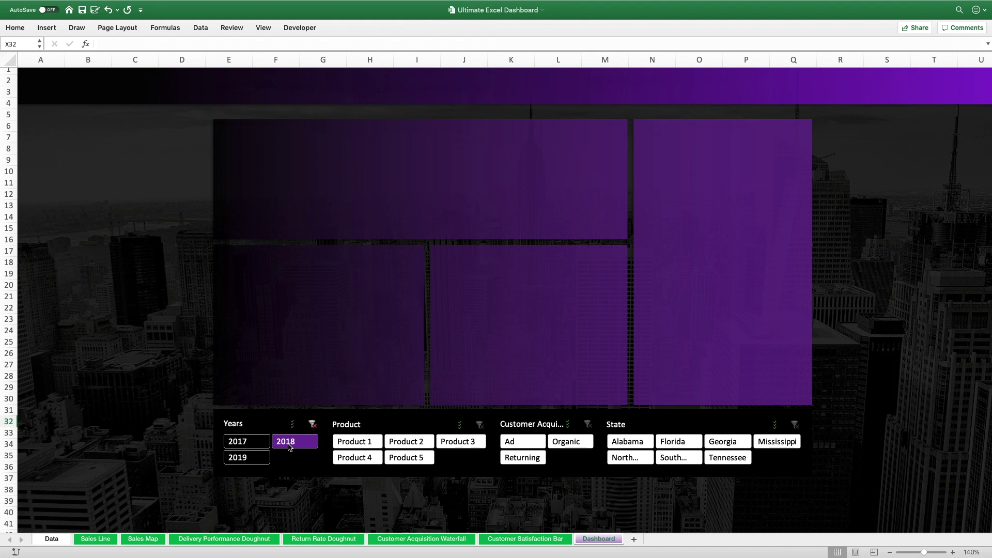
# - Filter the dashboard to Product 1, Product 4 and Product 5, and to the Ad customer acquisition type
pyautogui.click(352, 443)
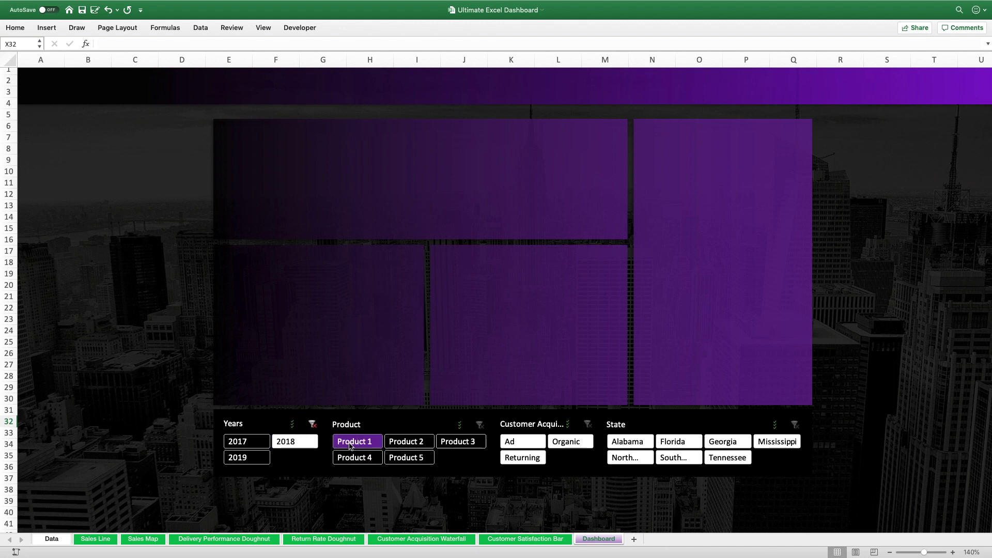
pyautogui.click(463, 425)
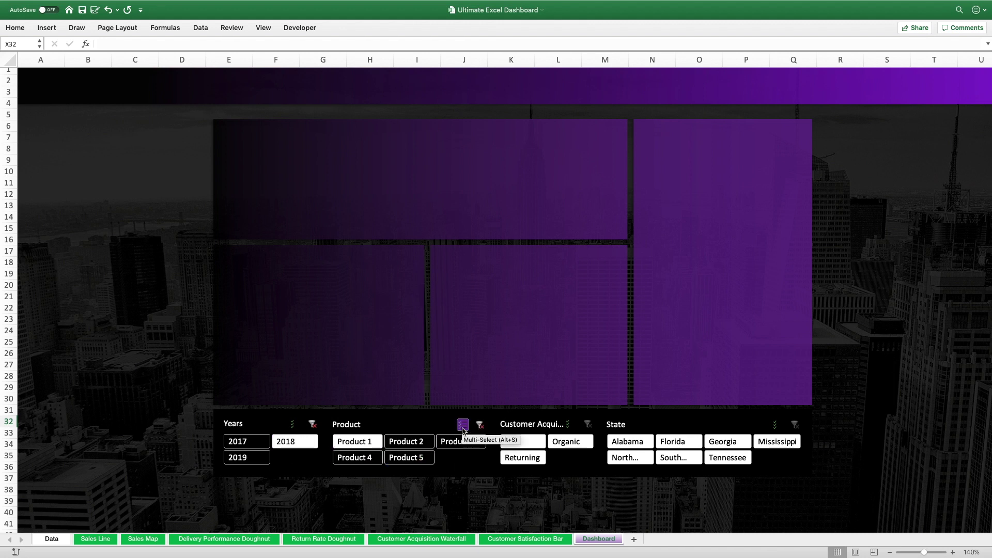
pyautogui.click(405, 458)
pyautogui.click(375, 459)
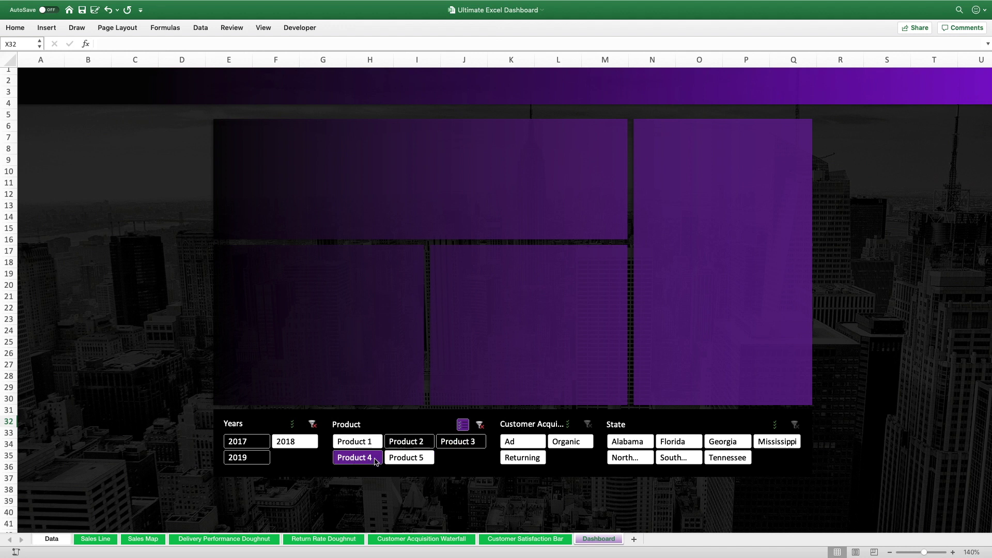
pyautogui.click(375, 460)
pyautogui.click(523, 443)
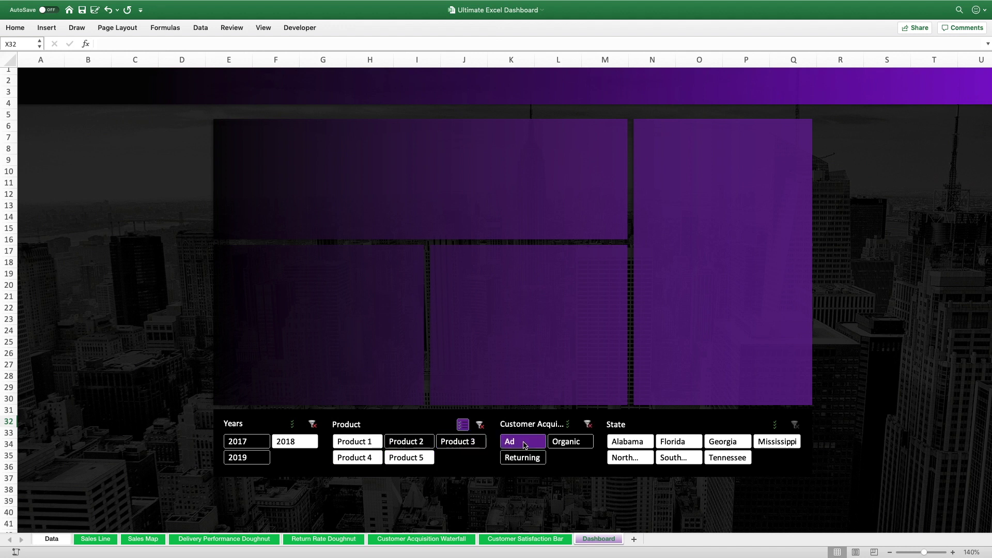
pyautogui.click(523, 443)
pyautogui.click(630, 442)
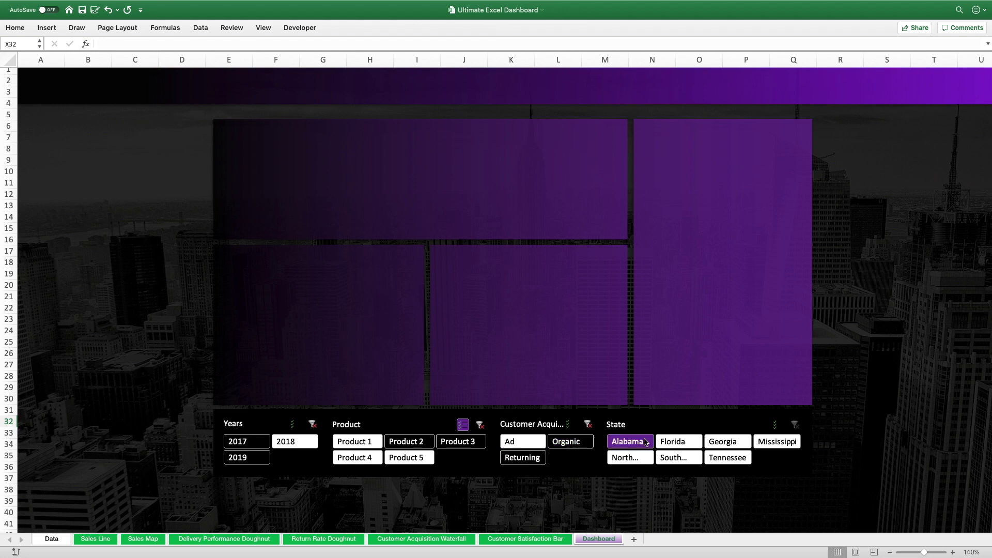
pyautogui.click(679, 441)
pyautogui.click(630, 458)
pyautogui.click(678, 458)
pyautogui.click(727, 443)
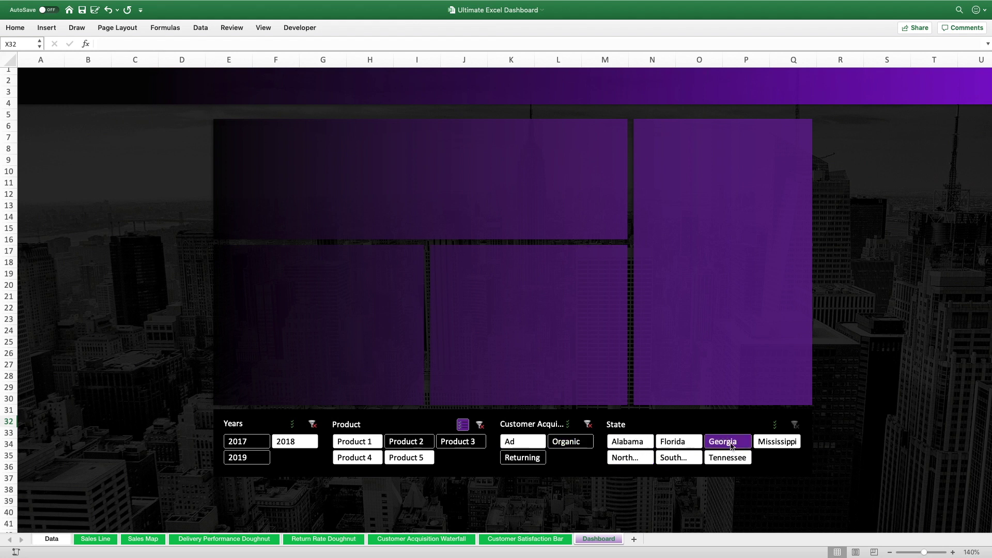
pyautogui.click(732, 458)
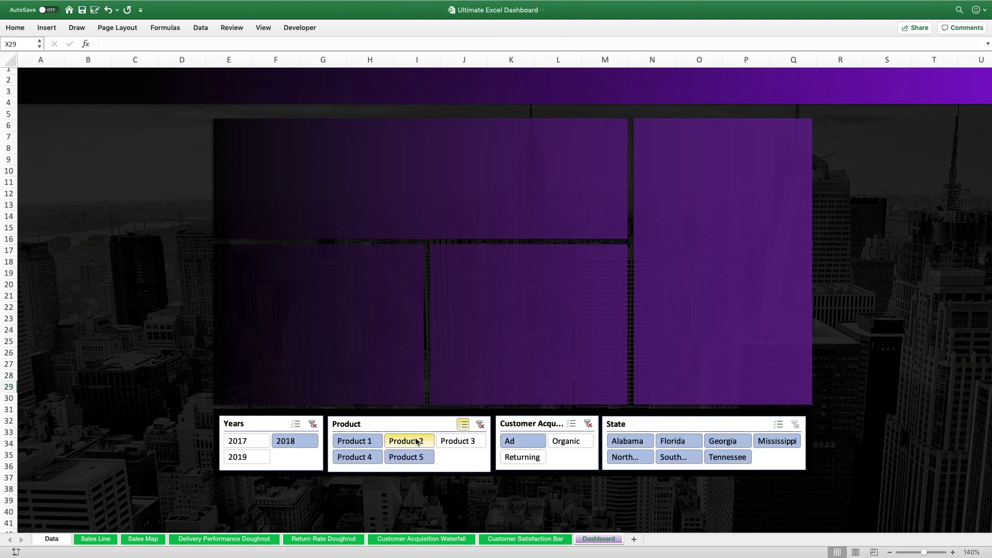
pyautogui.click(421, 440)
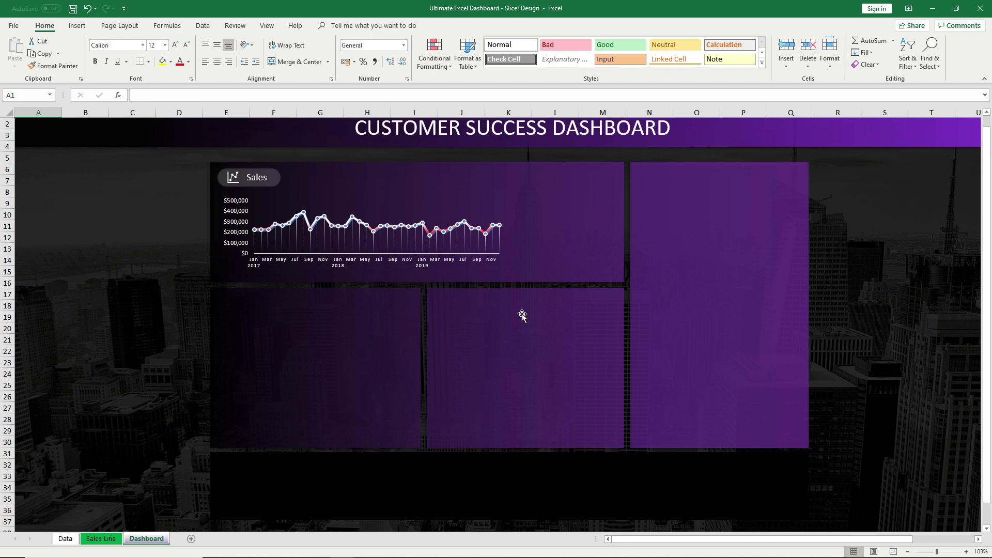
# - Examine the Sales Line pivot table and the Data sheet behind the sales chart, and return to the Dashboard sheet
pyautogui.click(378, 205)
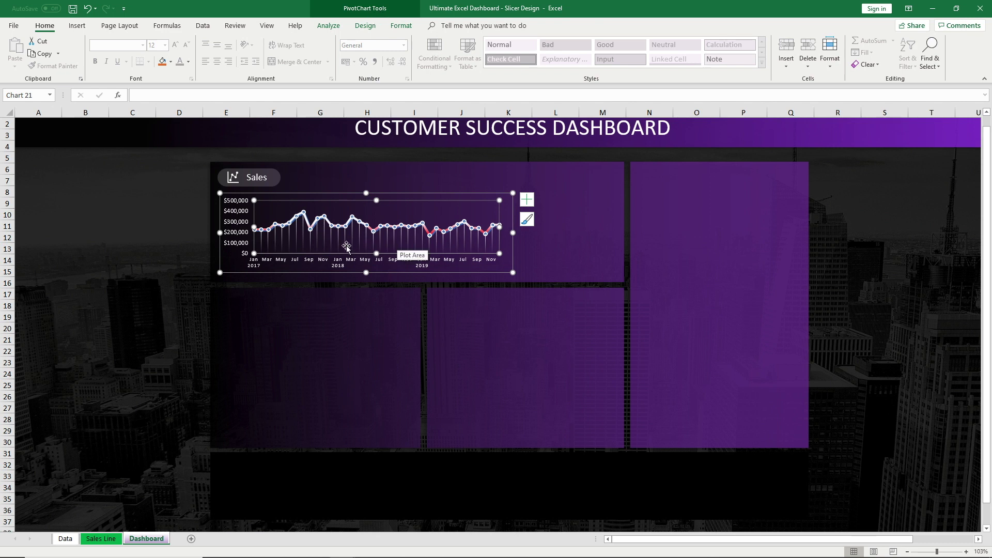
pyautogui.click(106, 540)
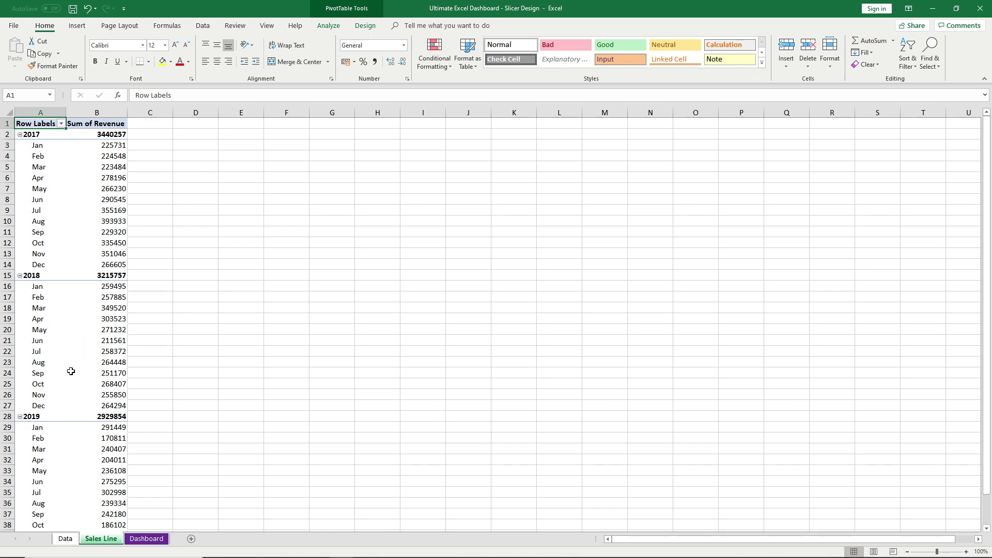
pyautogui.click(69, 540)
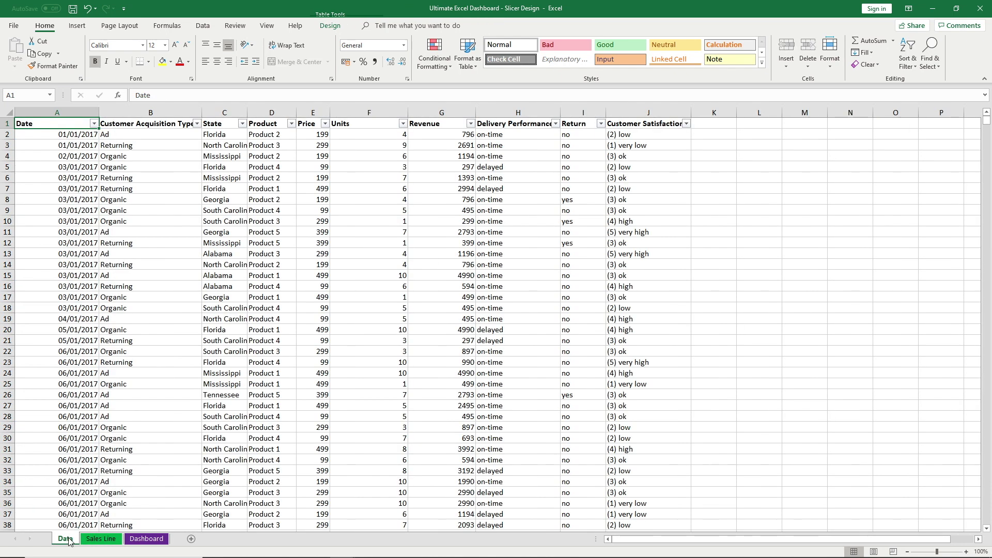
pyautogui.click(146, 539)
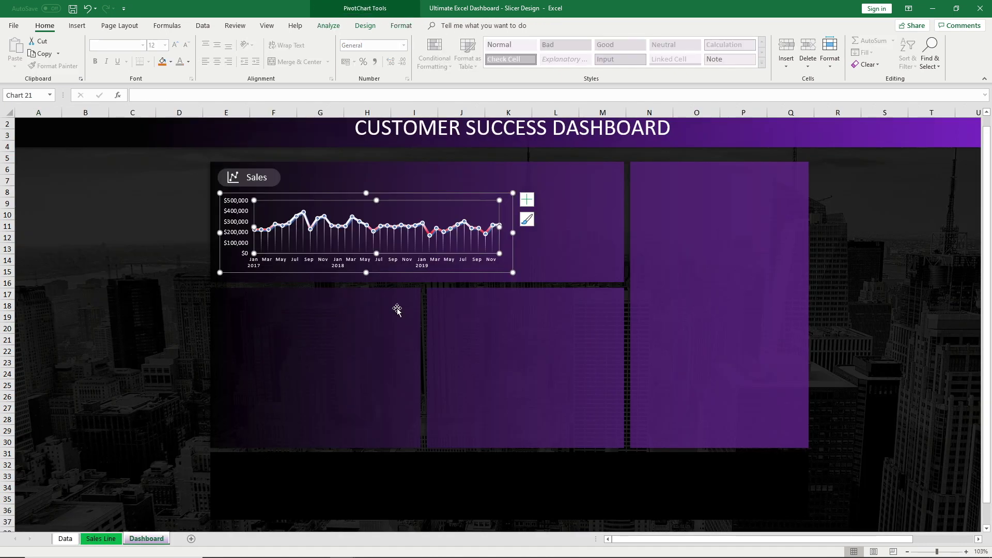
# - Insert a Product slicer for the sales line chart and place it on the dashboard's tall right-hand panel
pyautogui.click(440, 195)
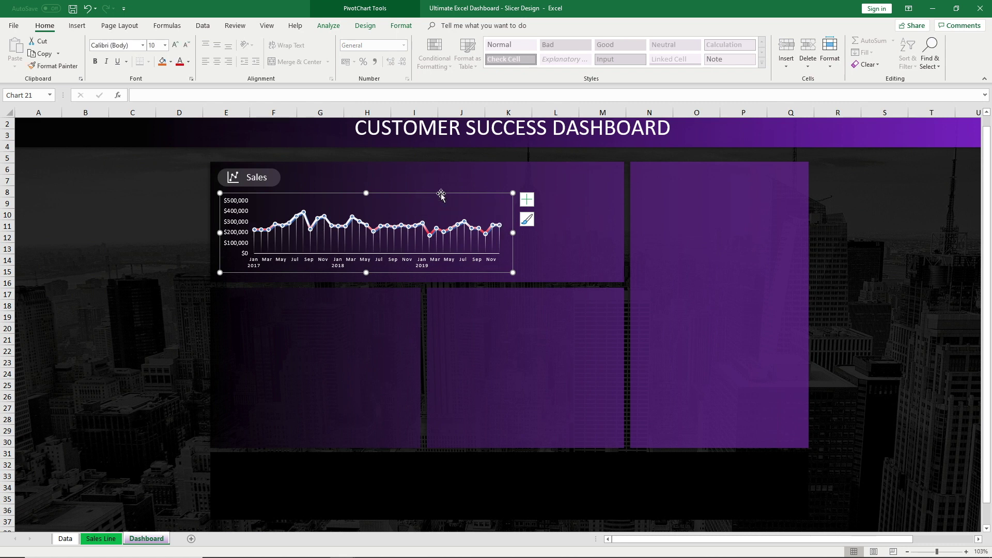
pyautogui.click(77, 25)
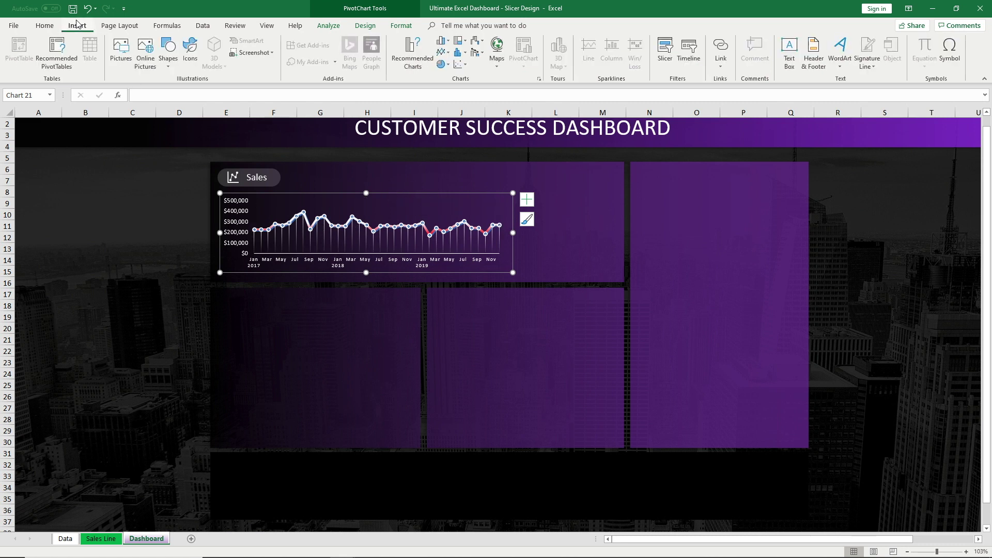
pyautogui.click(668, 49)
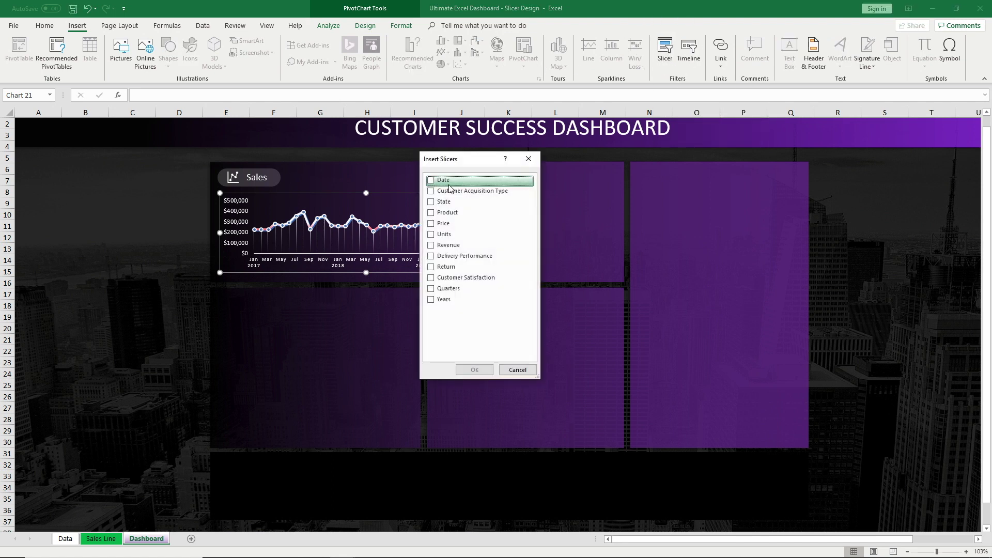
pyautogui.moveTo(475, 162); pyautogui.dragTo(481, 157)
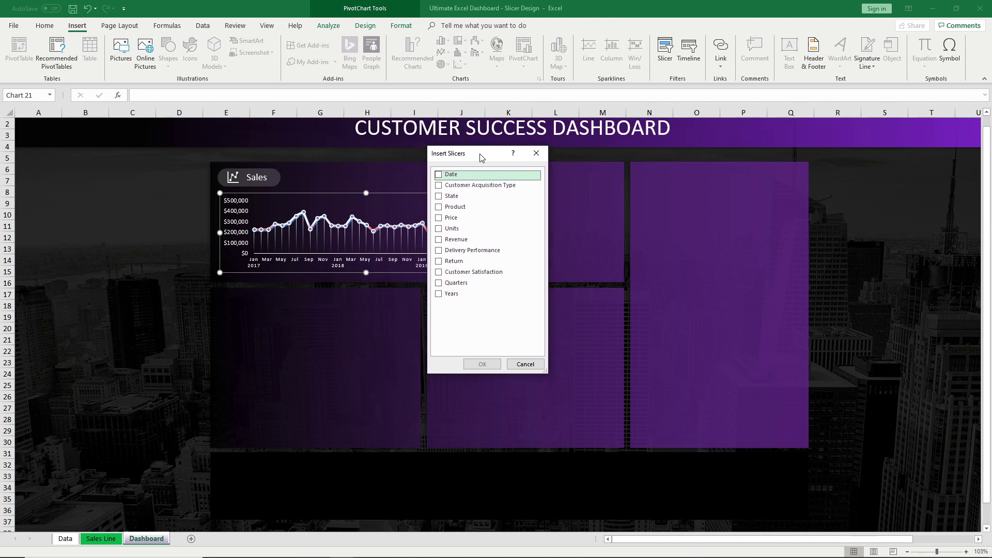
pyautogui.click(440, 208)
pyautogui.click(481, 363)
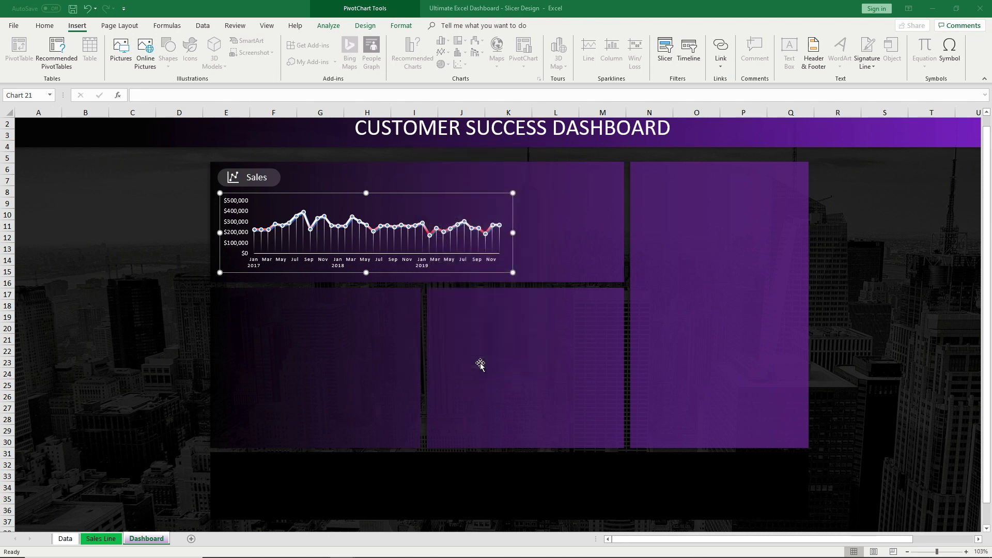
pyautogui.moveTo(496, 264); pyautogui.dragTo(713, 221)
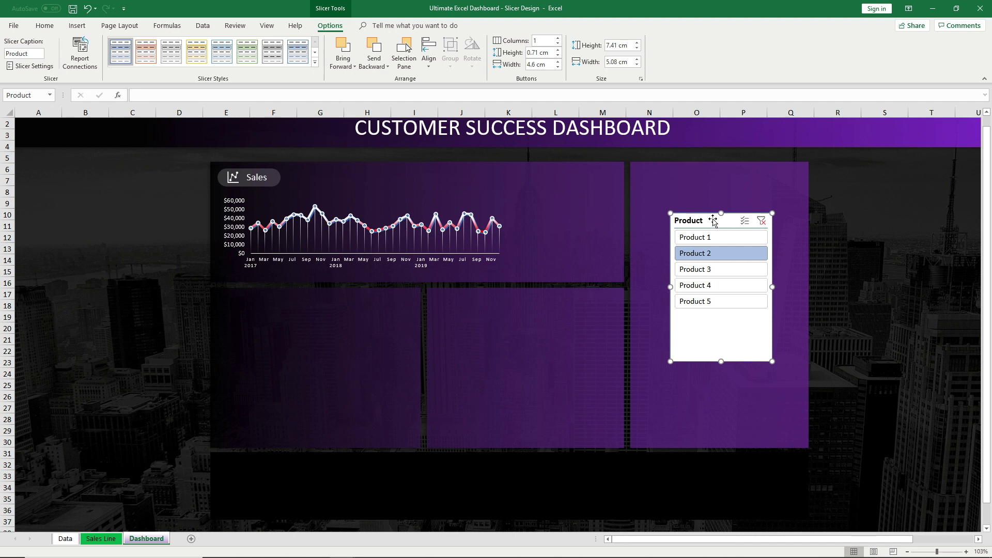
# - Test the Product slicer on the sales chart with individual products, clearing the filter before selecting Product 1
pyautogui.click(709, 237)
pyautogui.click(717, 253)
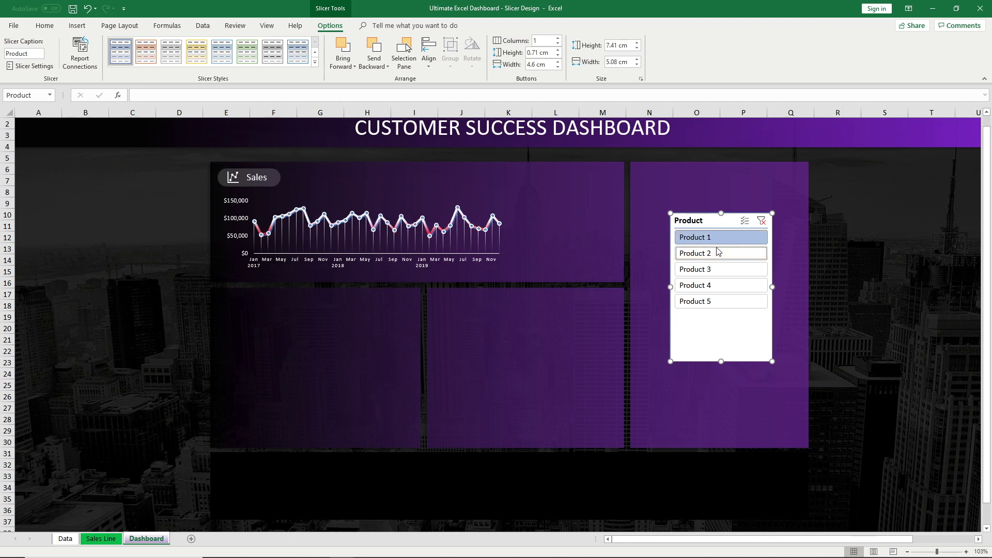
pyautogui.click(717, 269)
pyautogui.click(717, 287)
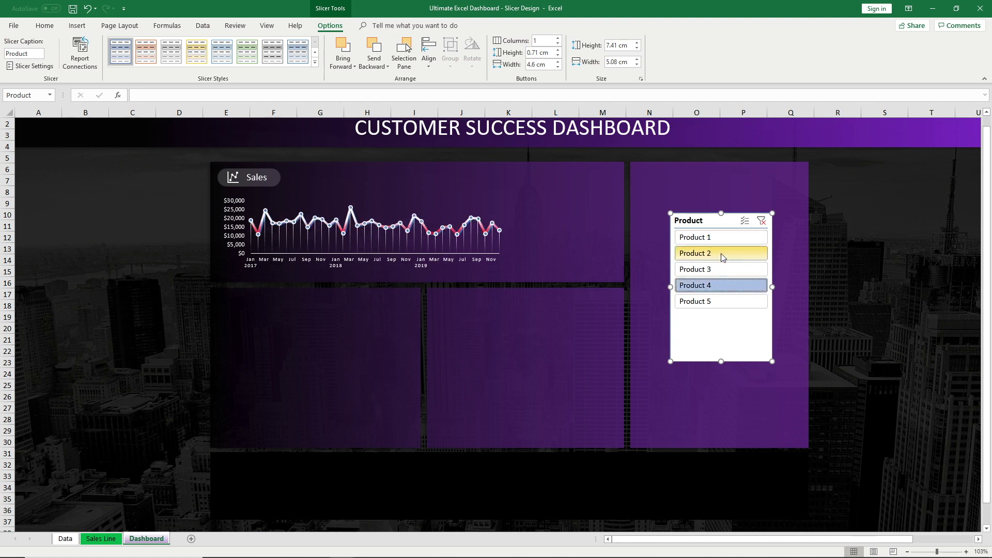
pyautogui.click(721, 239)
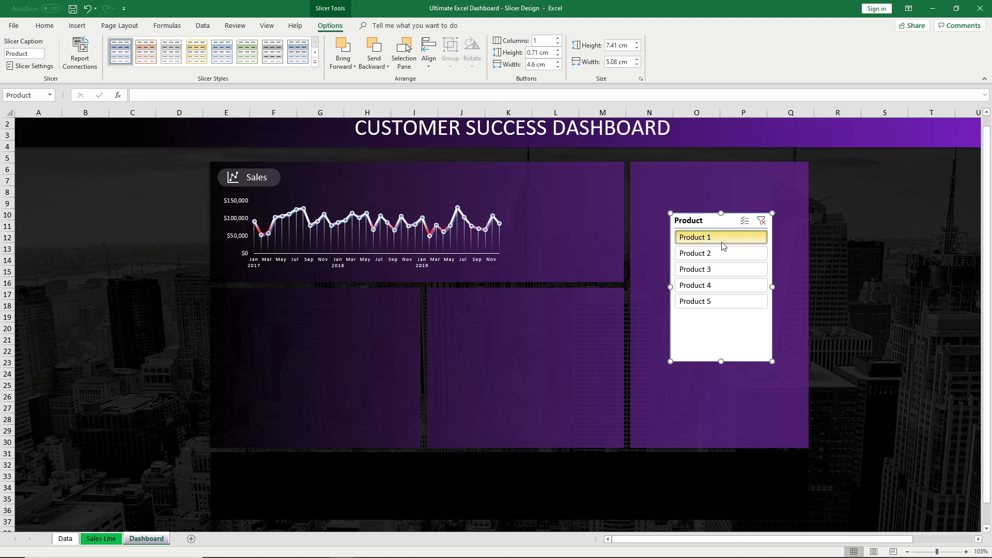
pyautogui.click(762, 221)
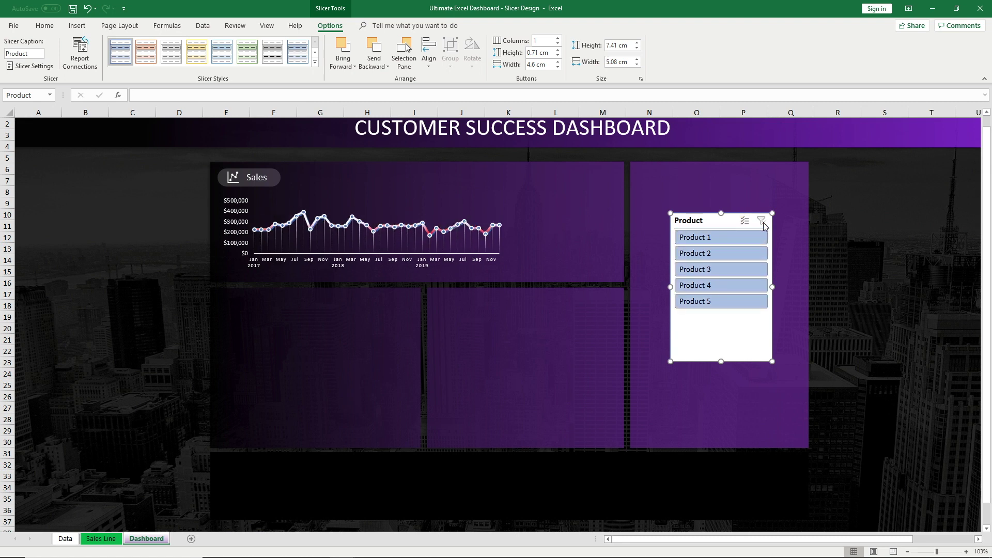
pyautogui.click(720, 239)
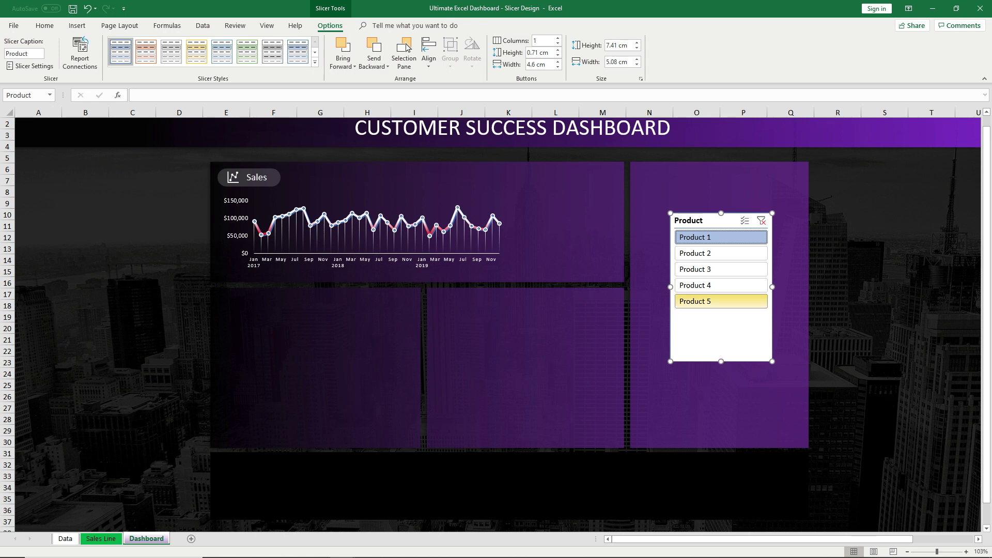
# - Lay out the Product slicer in three columns, about 8.59 cm wide and 2.66 cm high, on the black strip below the panels
pyautogui.click(558, 38)
pyautogui.click(558, 38)
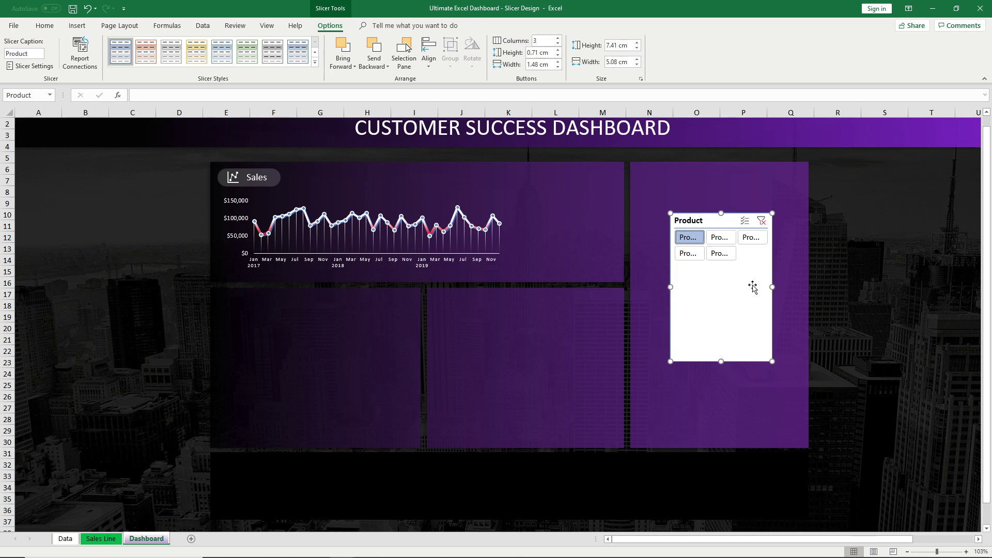
pyautogui.moveTo(772, 287); pyautogui.dragTo(843, 286)
pyautogui.moveTo(756, 361); pyautogui.dragTo(759, 265)
pyautogui.moveTo(775, 219); pyautogui.dragTo(549, 467)
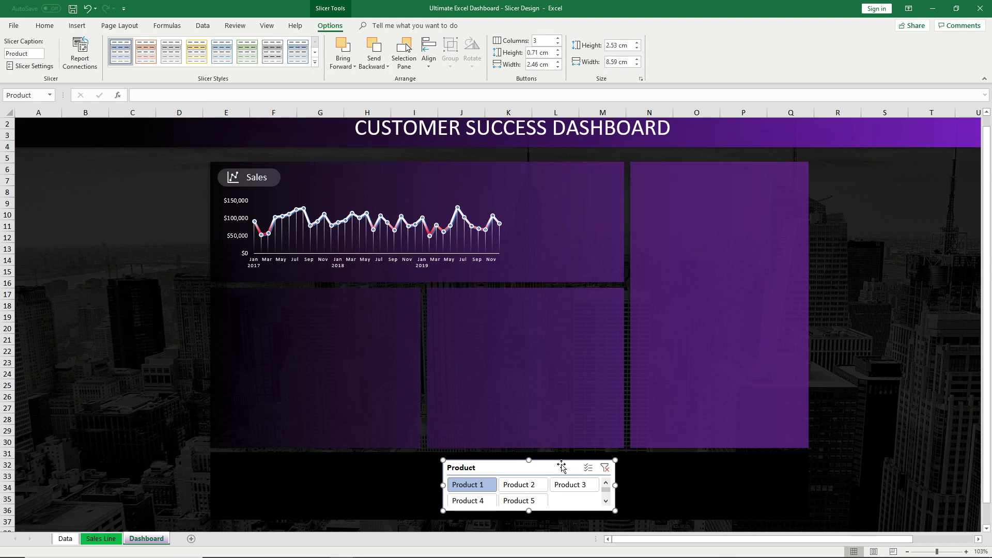
pyautogui.moveTo(528, 513); pyautogui.dragTo(530, 513)
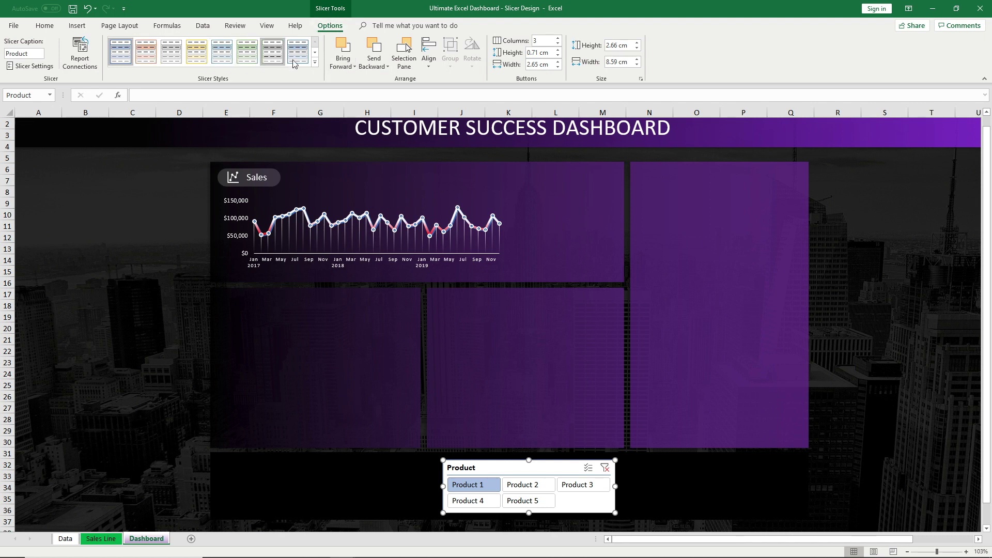
# - Try several of the built-in light styles on the Product slicer
pyautogui.click(315, 62)
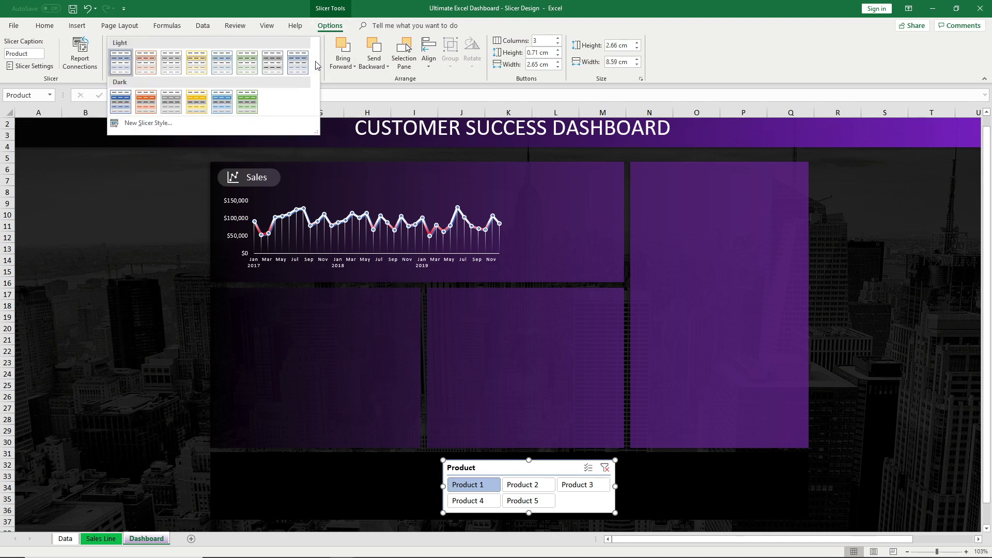
pyautogui.click(142, 67)
pyautogui.click(171, 52)
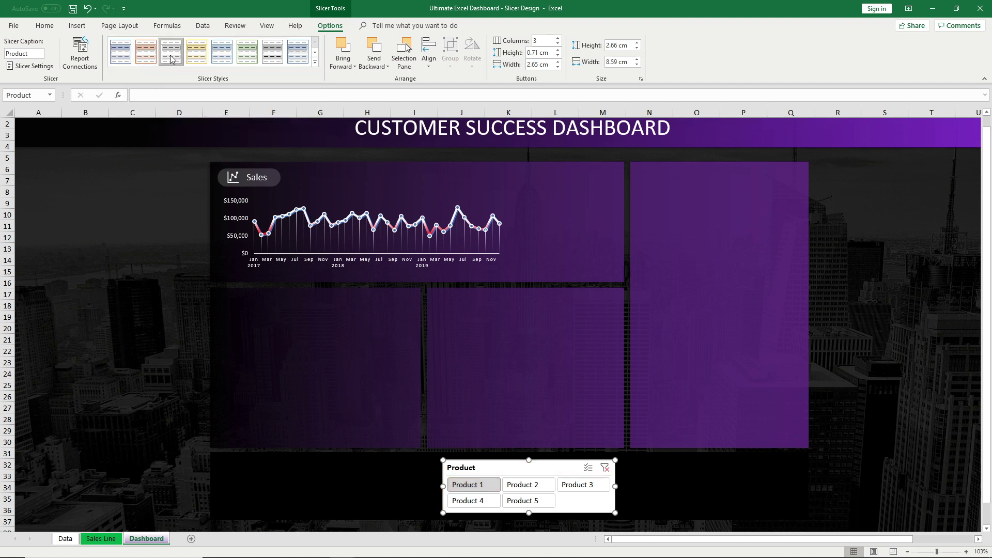
pyautogui.click(272, 52)
pyautogui.click(291, 55)
# - Compare the built-in dark styles on the Product slicer and apply the first dark blue one
pyautogui.click(314, 62)
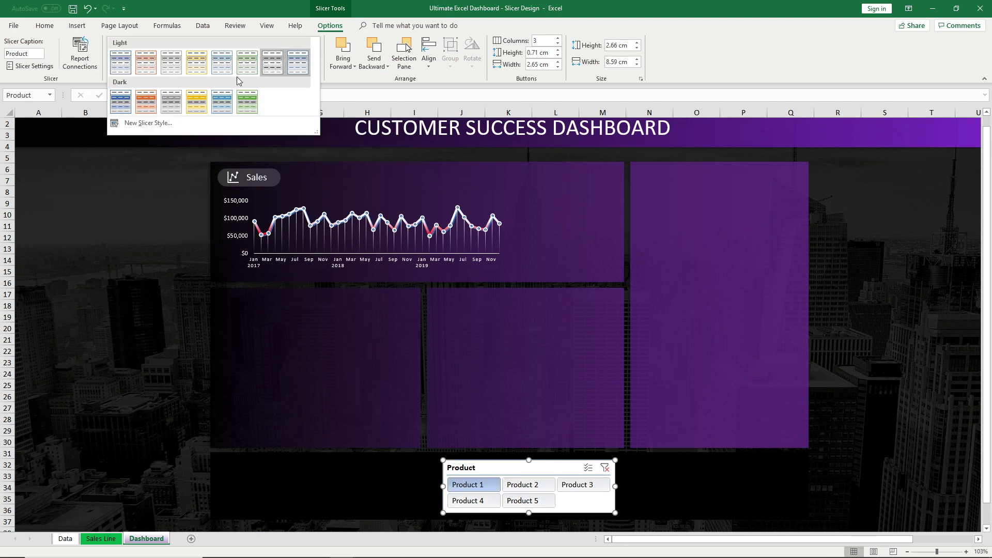
pyautogui.click(125, 104)
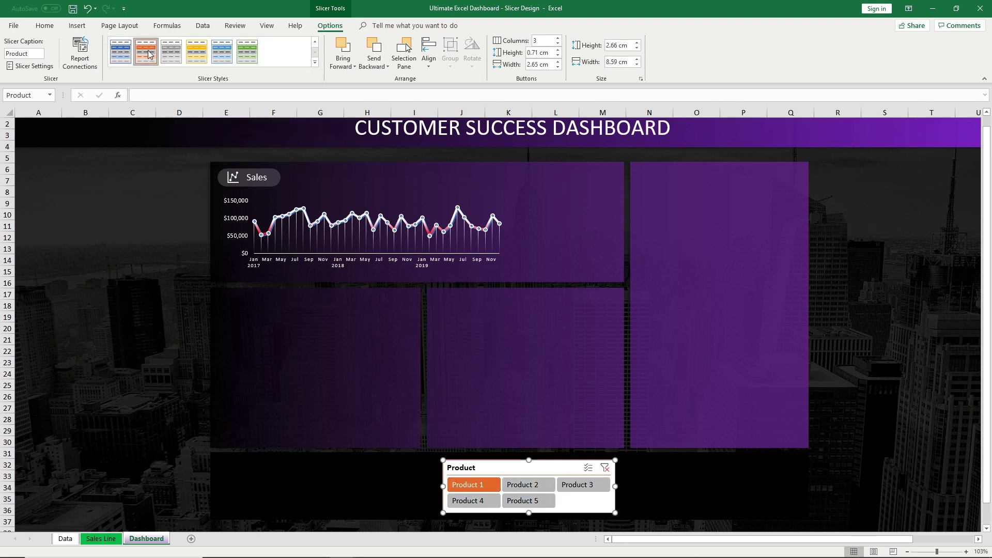
pyautogui.click(222, 52)
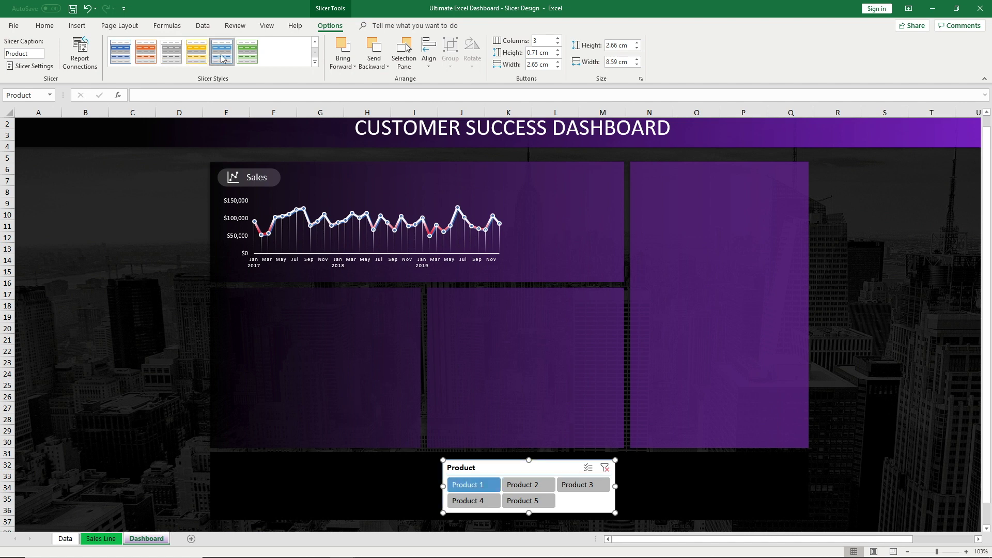
pyautogui.click(121, 51)
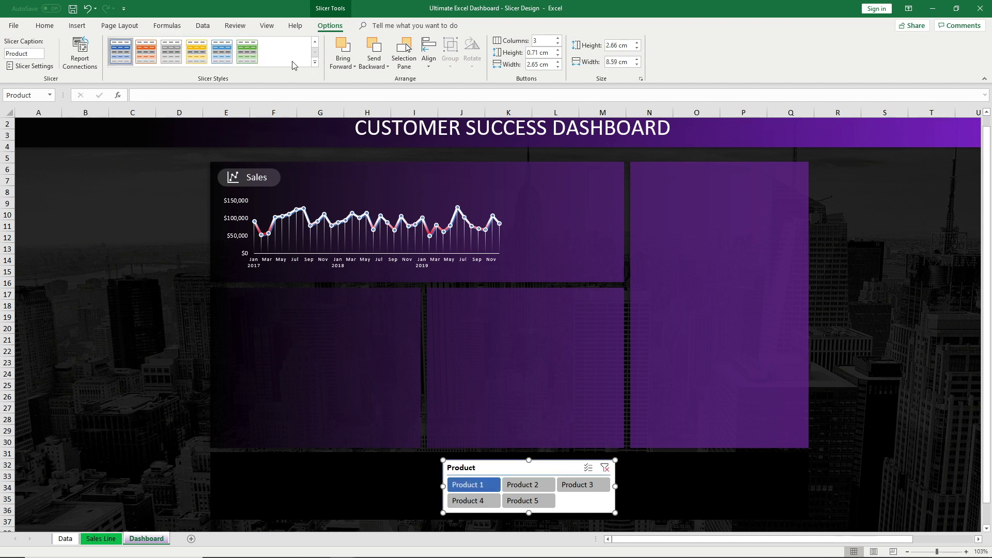
# - Duplicate the first built-in light slicer style and name the copy "Custom Style"
pyautogui.click(314, 63)
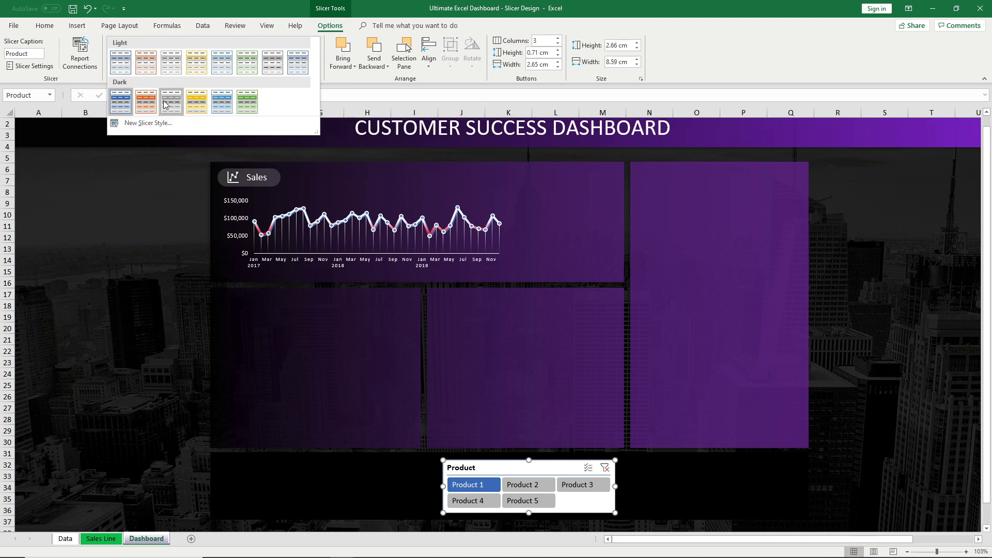
pyautogui.rightClick(118, 60)
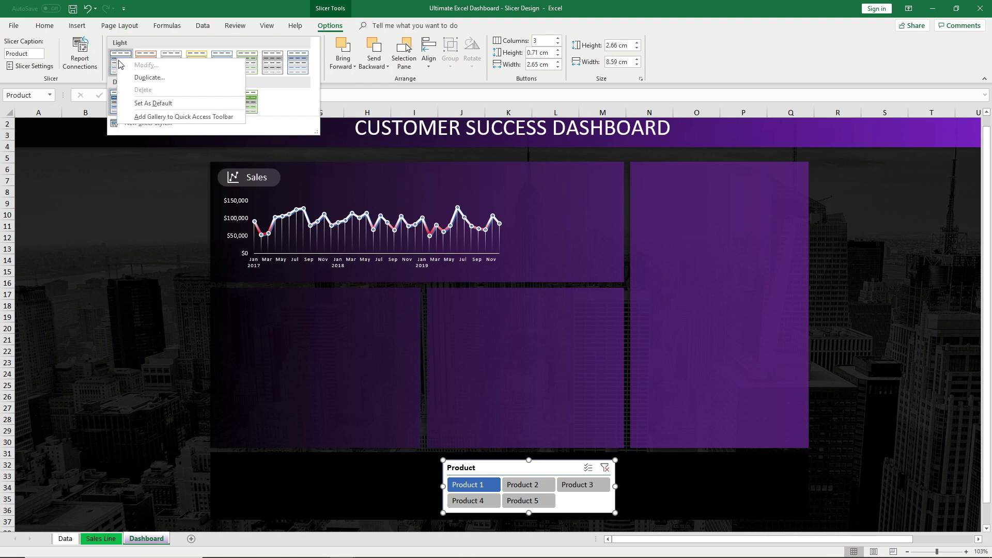
pyautogui.click(144, 77)
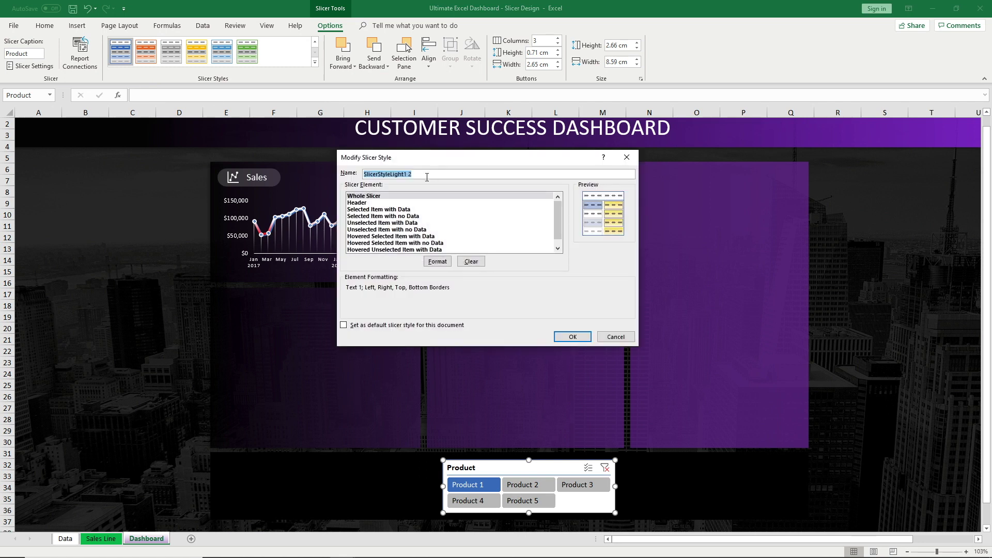
pyautogui.write('Custom Style')
# - Examine the formatting of each slicer element in the custom style, from Whole Slicer and Header through the selected, unselected and hovered items
pyautogui.click(415, 203)
pyautogui.click(419, 196)
pyautogui.click(418, 203)
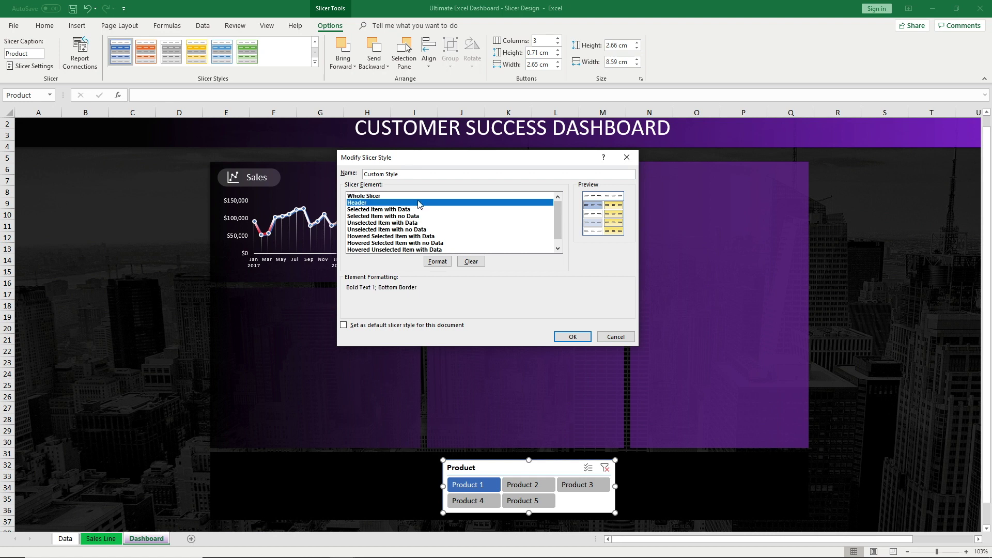
pyautogui.press('Down')
pyautogui.press('Down')
pyautogui.press('Down')
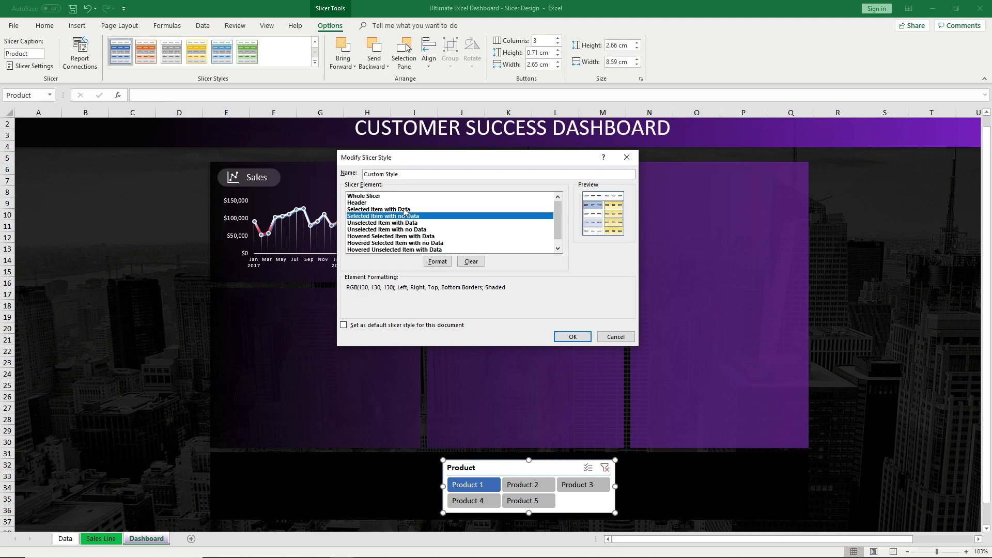
pyautogui.press('Down')
pyautogui.press('Down')
pyautogui.press('Down')
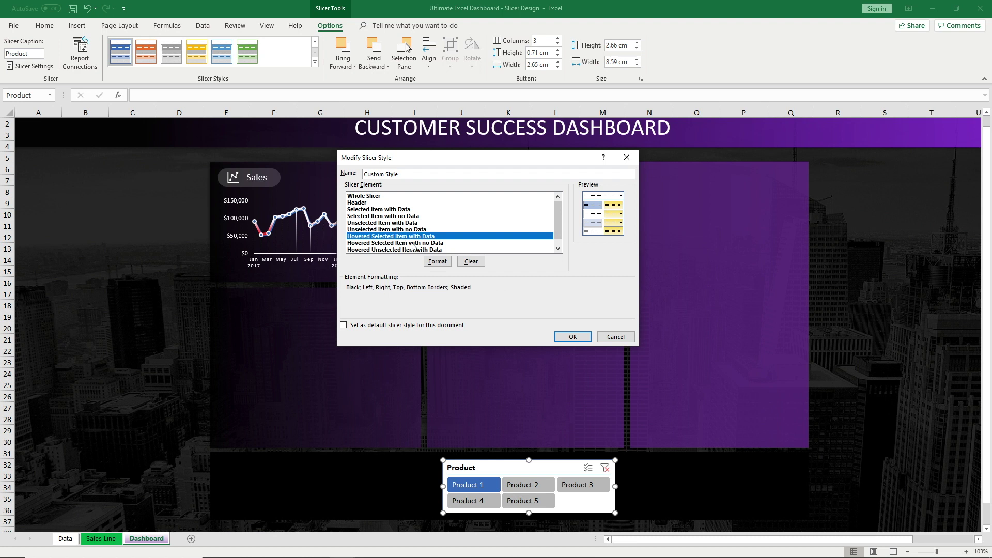
pyautogui.click(558, 248)
pyautogui.press('Down')
pyautogui.press('Down')
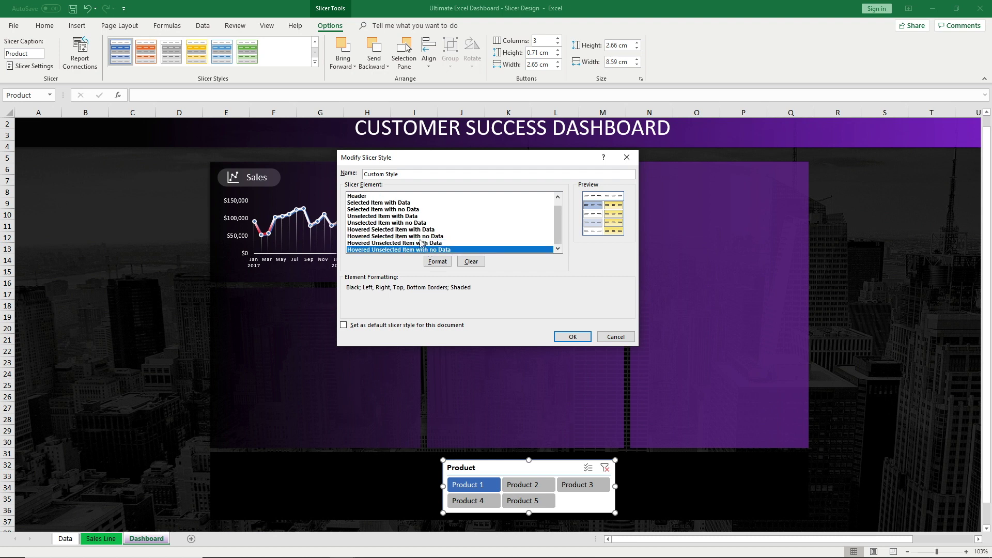
pyautogui.scroll(1, 387, 210)
pyautogui.click(380, 197)
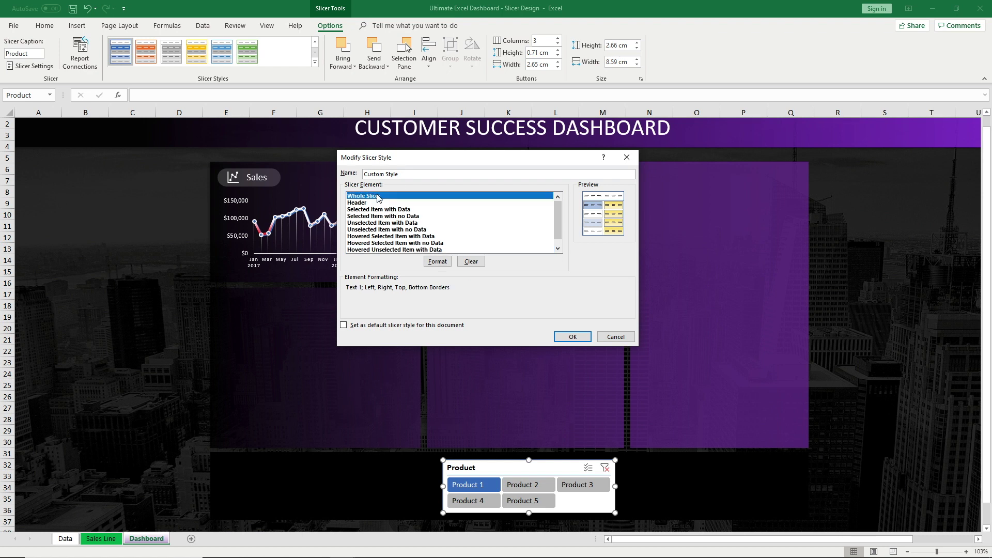
# - Save the new slicer style and apply Custom Style to the Product slicer
pyautogui.click(572, 336)
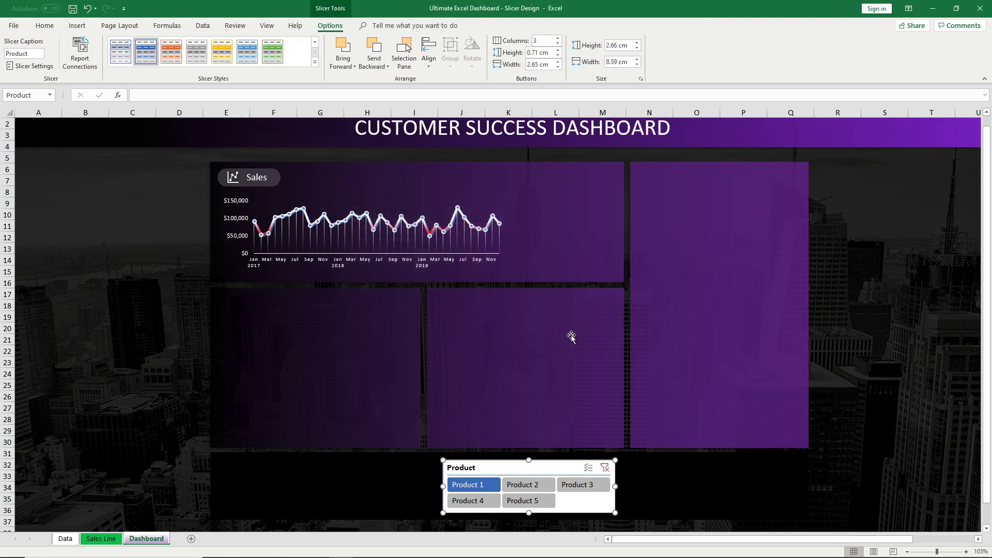
pyautogui.click(333, 27)
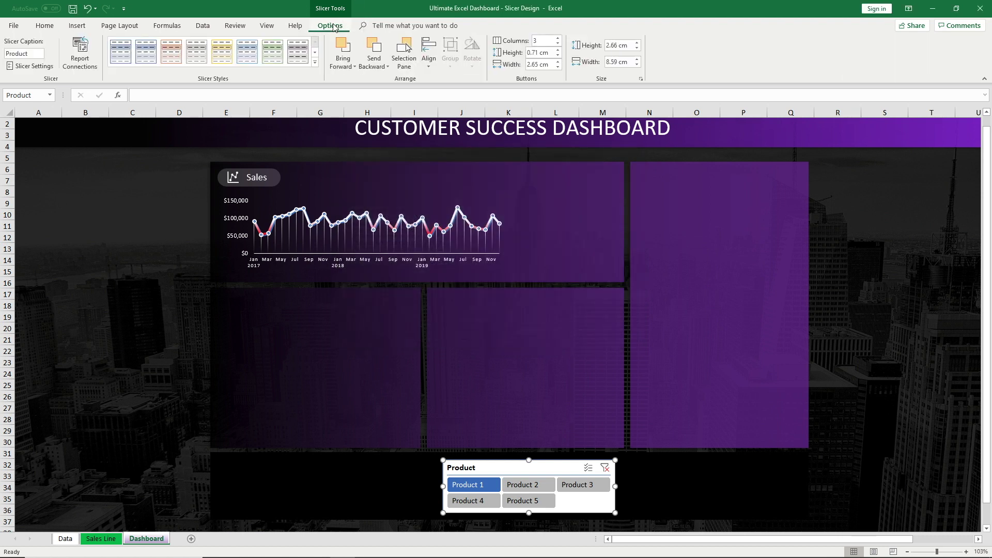
pyautogui.click(315, 61)
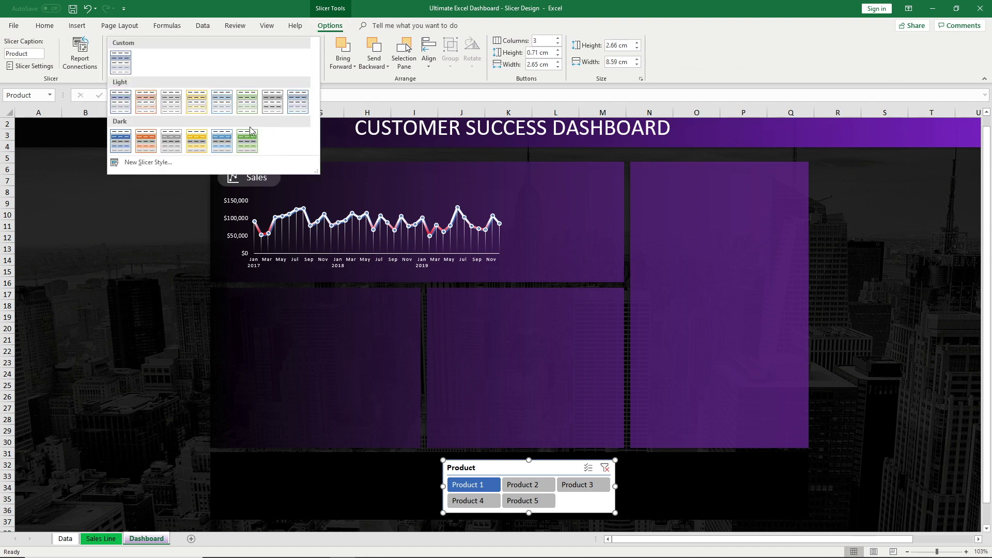
pyautogui.click(125, 64)
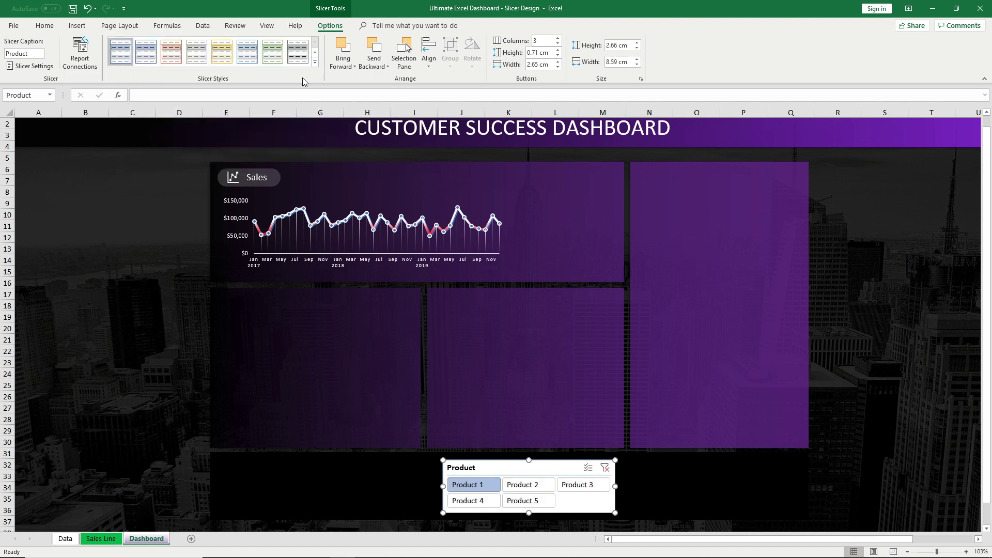
# - Modify Custom Style so the Whole Slicer element has an automatic line color and no borders
pyautogui.click(314, 64)
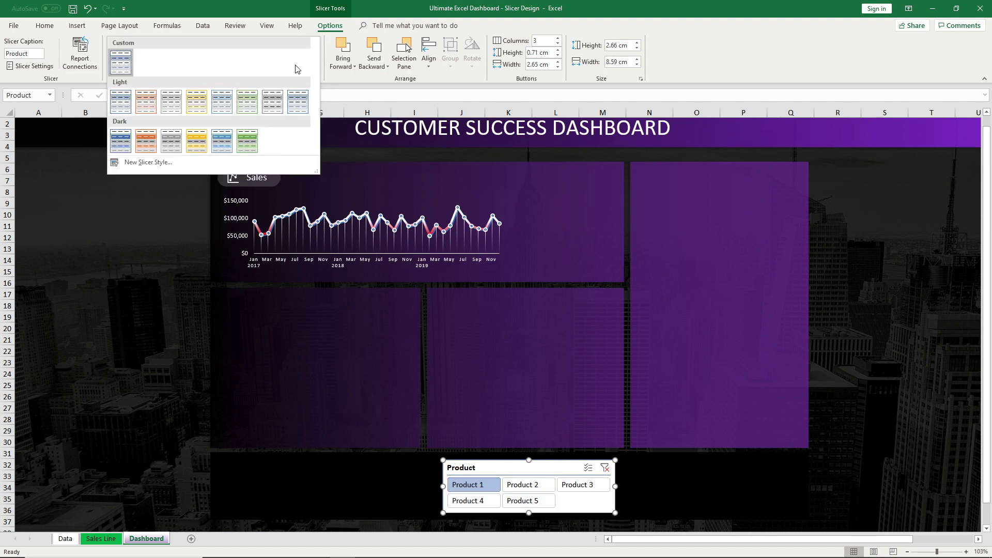
pyautogui.rightClick(124, 60)
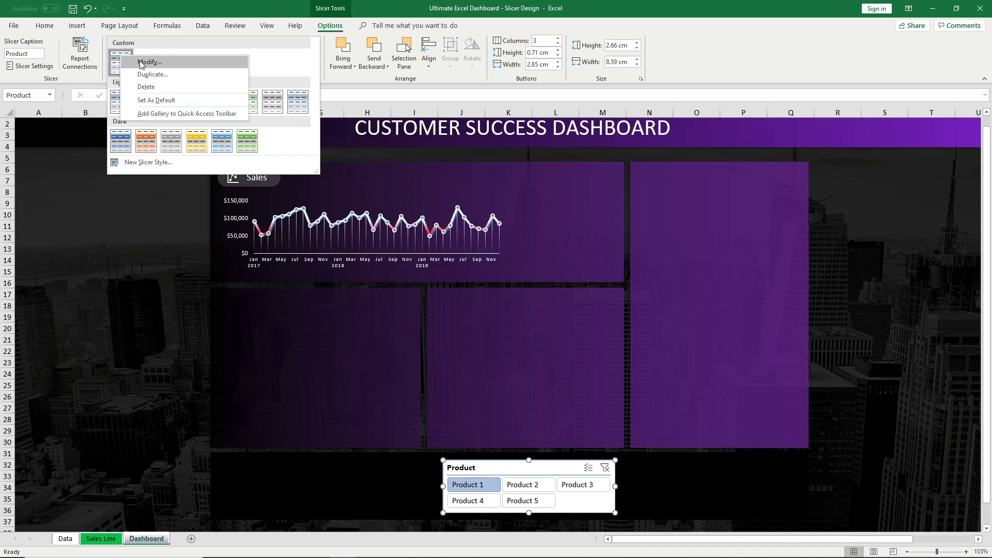
pyautogui.click(141, 63)
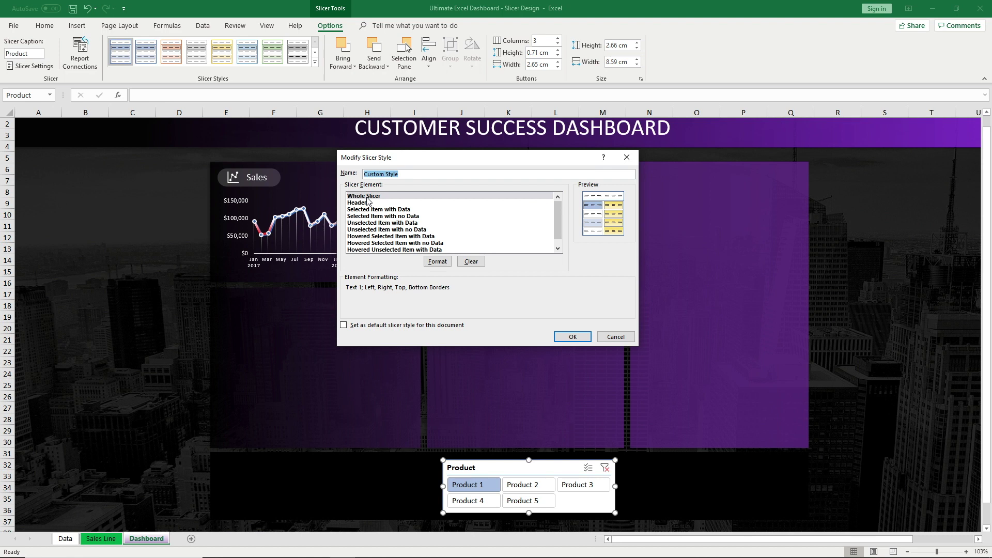
pyautogui.click(438, 262)
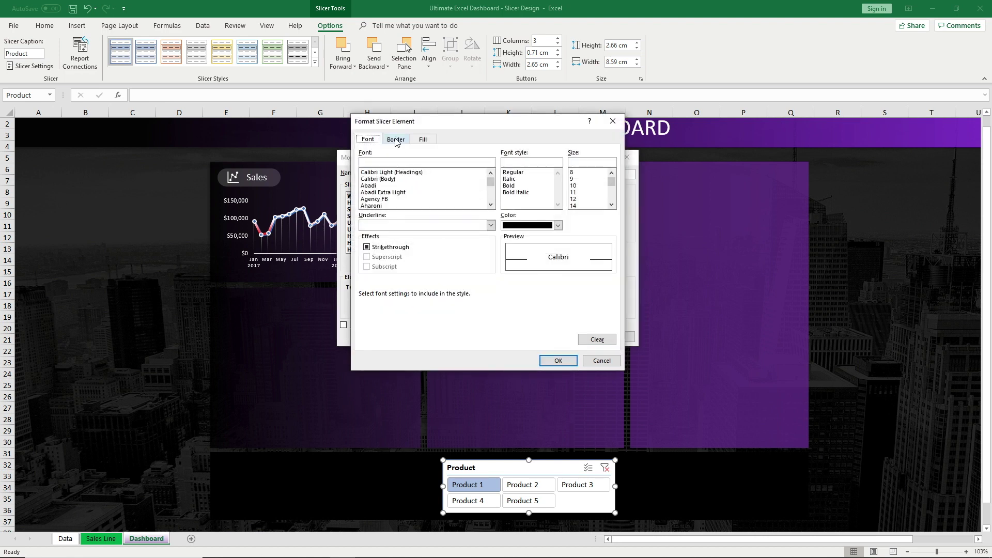
pyautogui.click(396, 140)
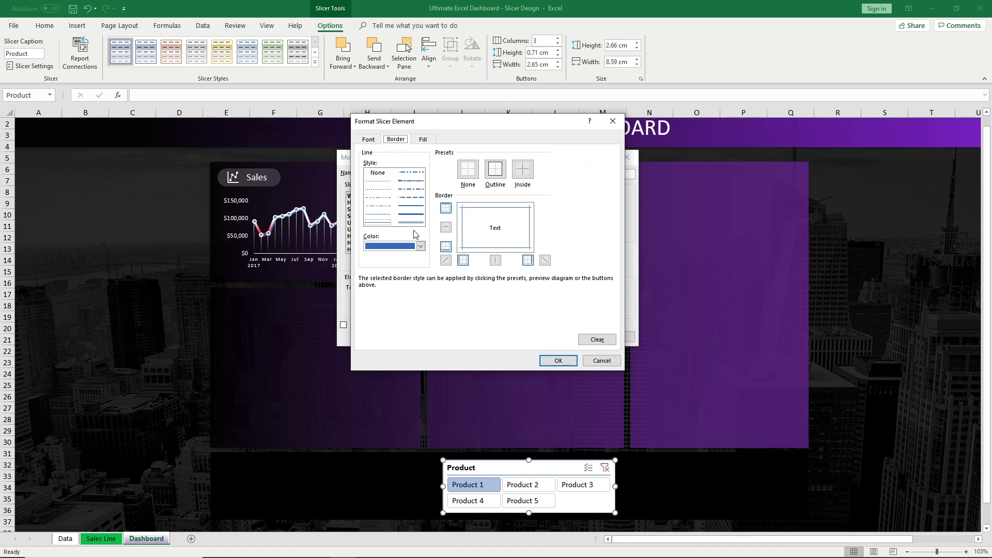
pyautogui.click(421, 247)
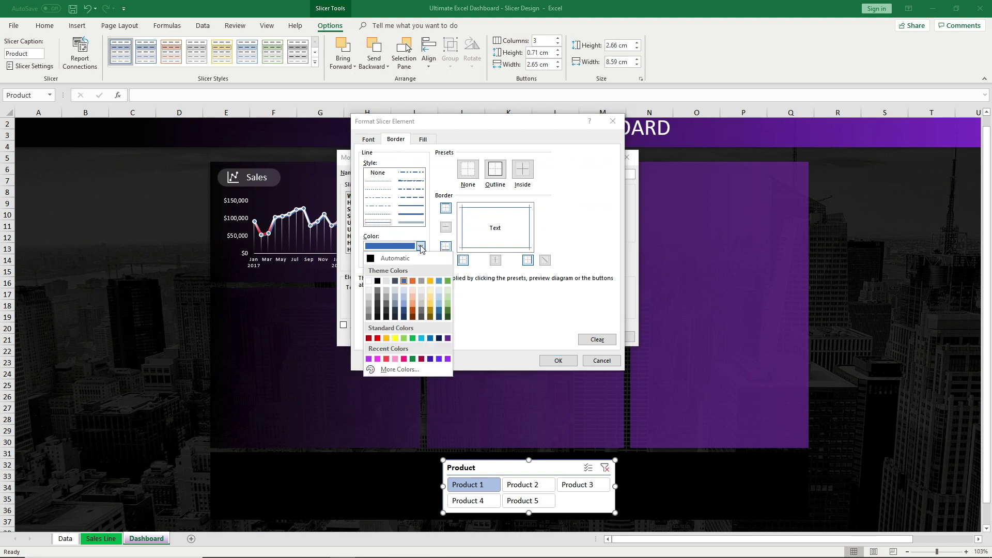
pyautogui.click(389, 259)
pyautogui.click(467, 169)
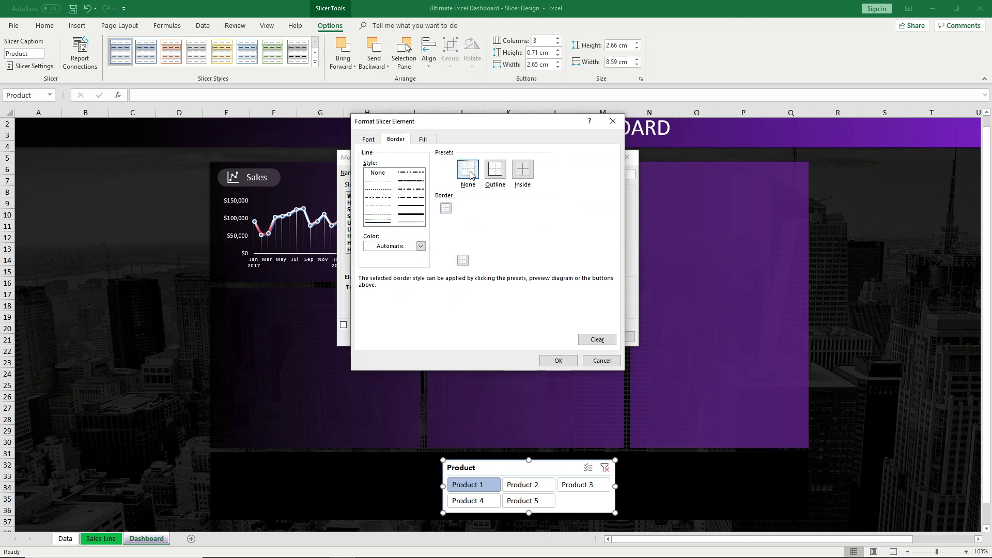
# - Fill the Whole Slicer element with black and save the style changes
pyautogui.click(422, 141)
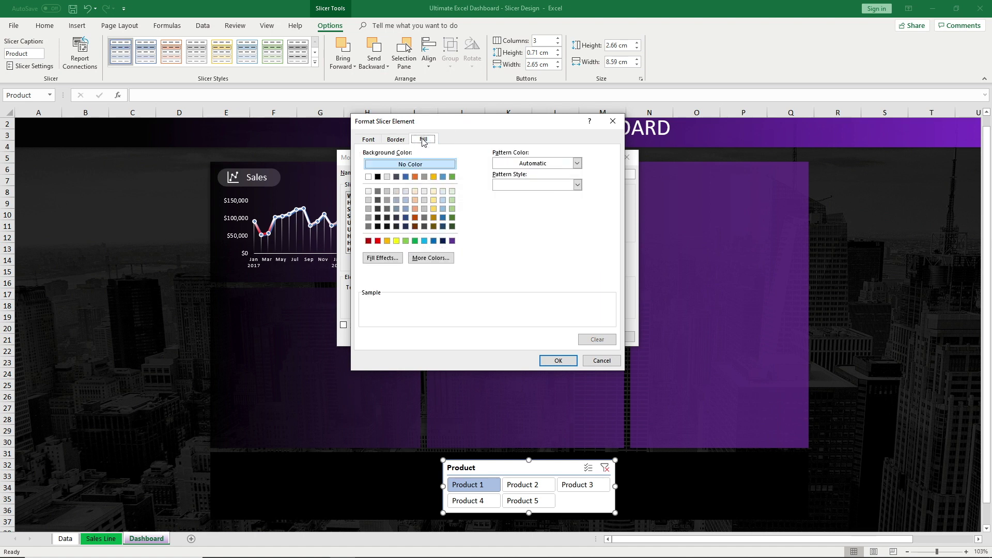
pyautogui.click(378, 177)
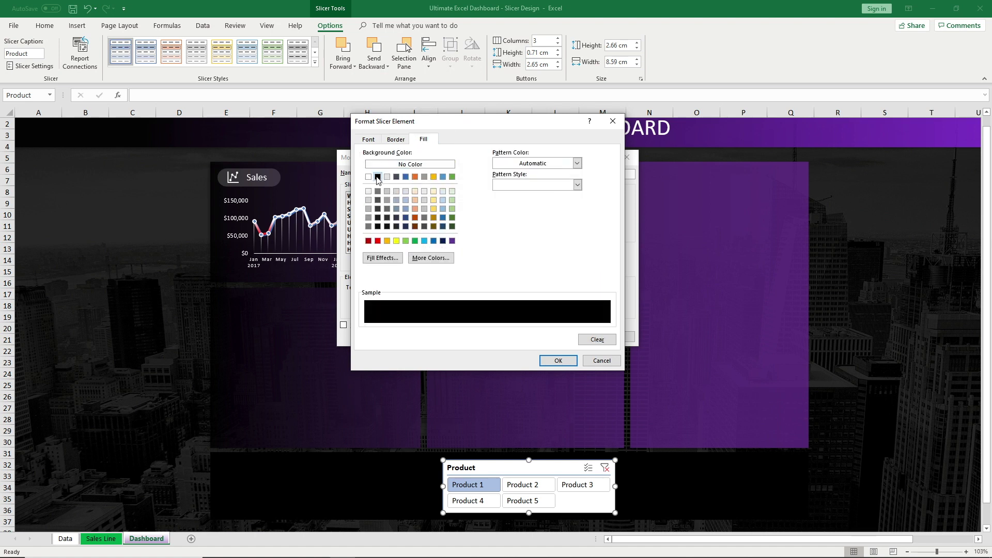
pyautogui.click(559, 361)
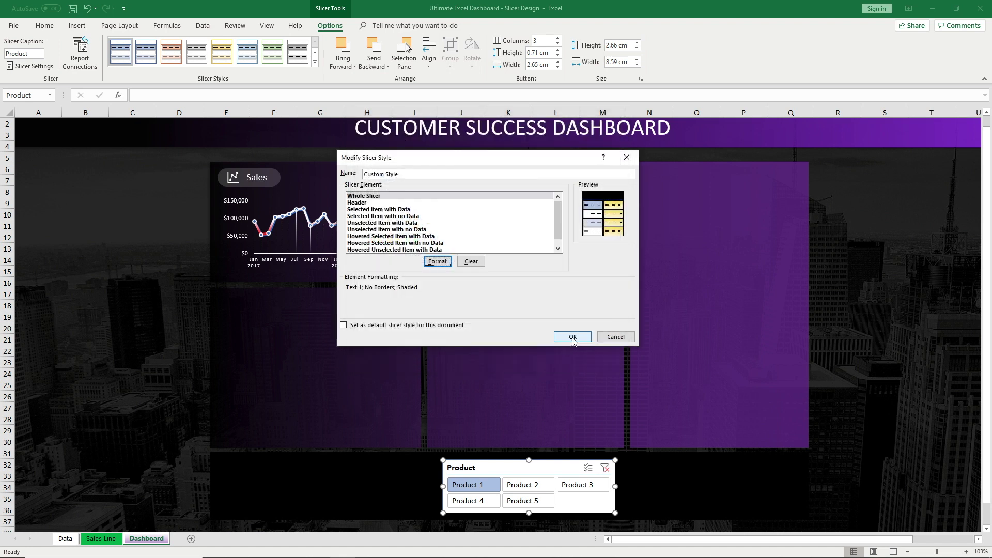
pyautogui.click(572, 337)
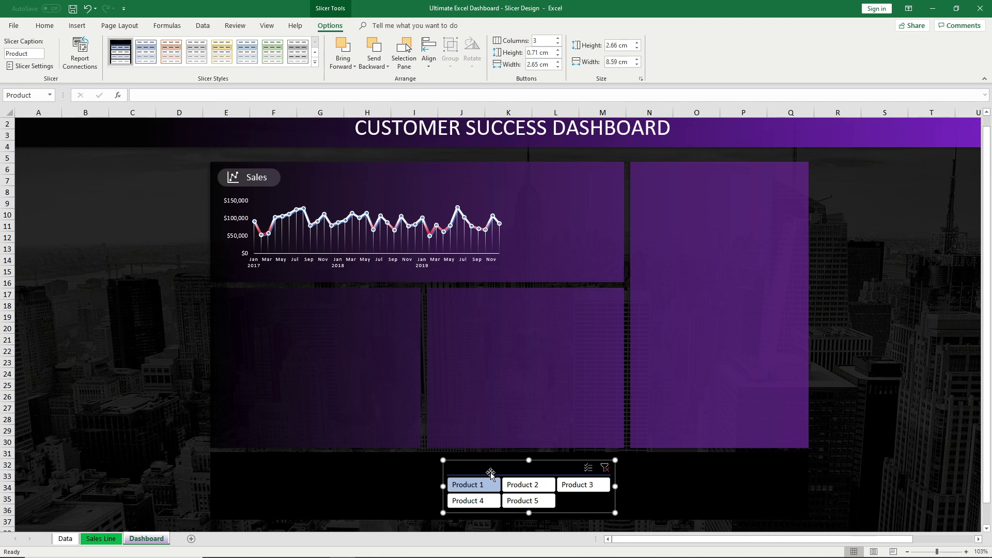
# - Modify the Header element of Custom Style to use a white font color
pyautogui.rightClick(124, 60)
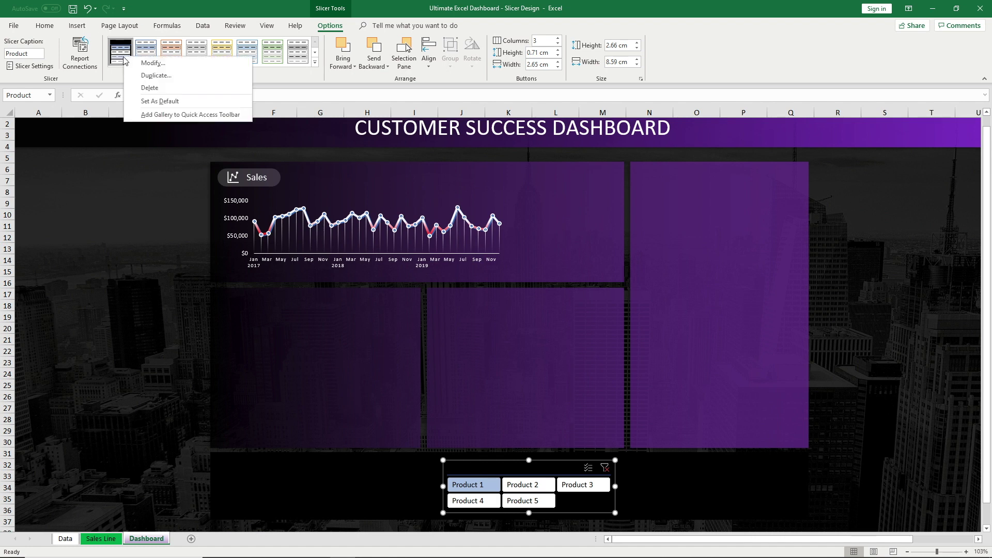
pyautogui.click(140, 64)
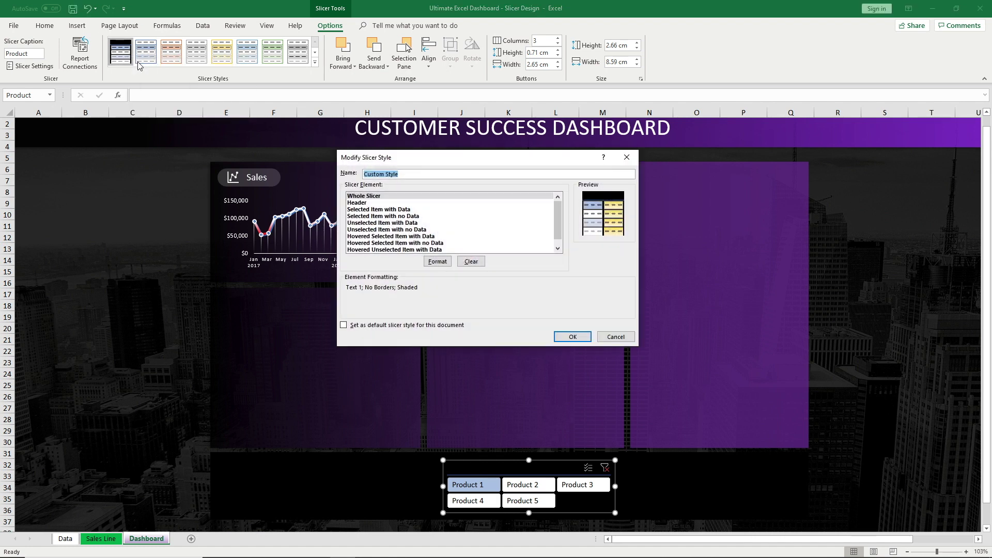
pyautogui.click(356, 203)
pyautogui.click(437, 262)
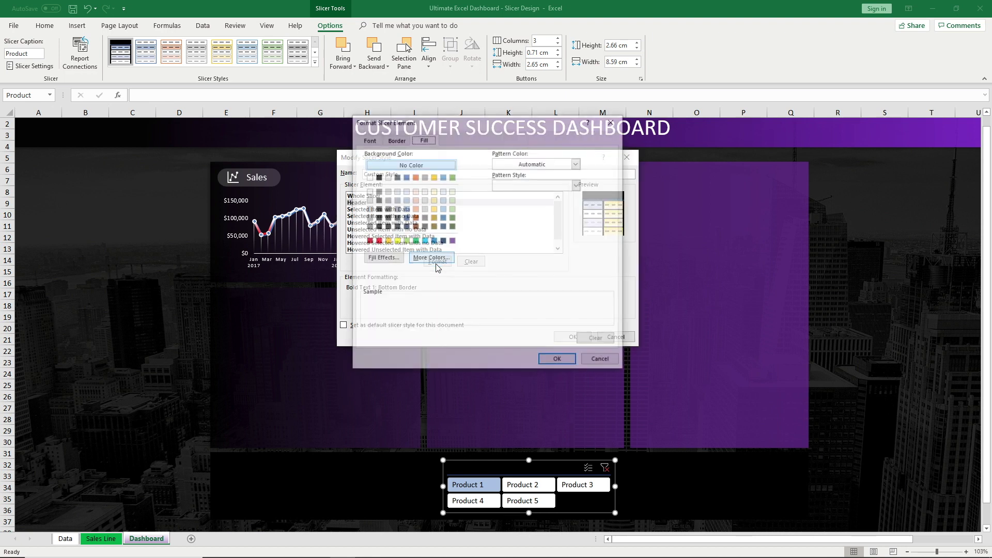
pyautogui.click(368, 140)
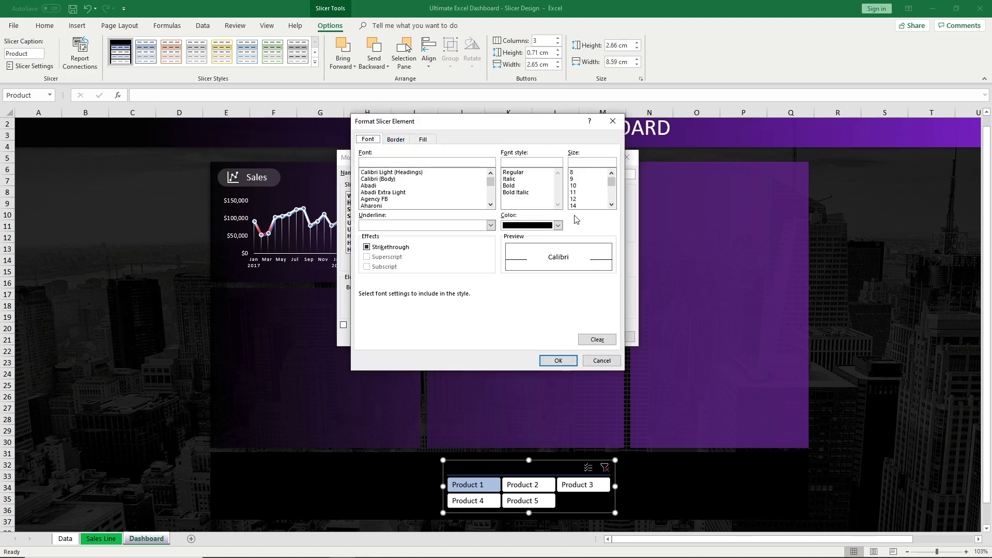
pyautogui.click(557, 226)
pyautogui.click(509, 262)
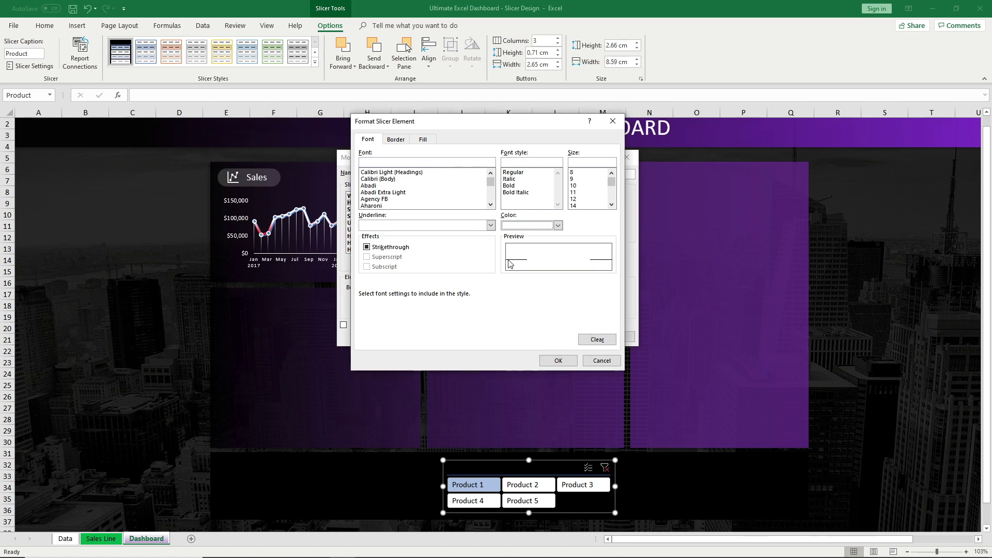
# - Remove the Header element's borders with the line color on automatic, give it a black fill, and save the style
pyautogui.click(396, 140)
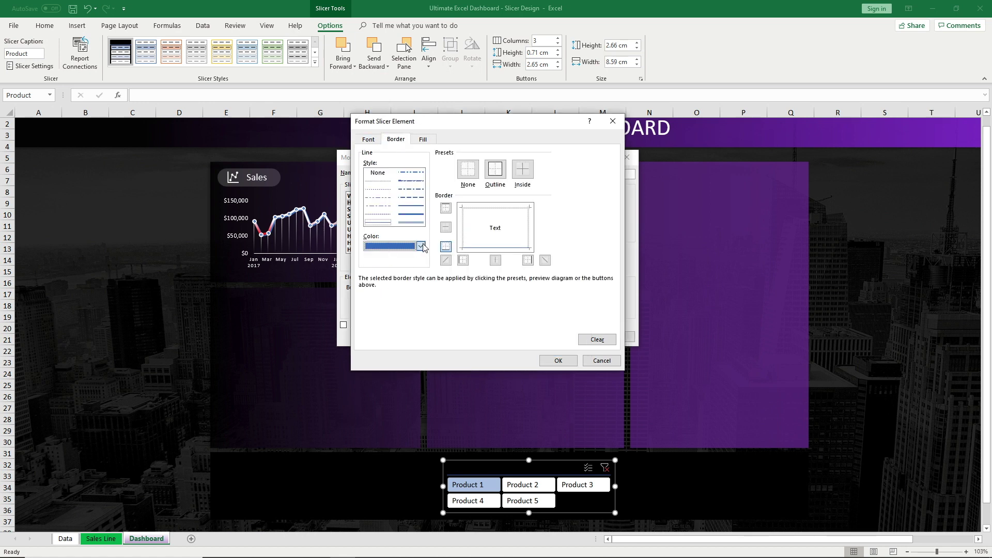
pyautogui.click(421, 246)
pyautogui.click(412, 258)
pyautogui.click(470, 169)
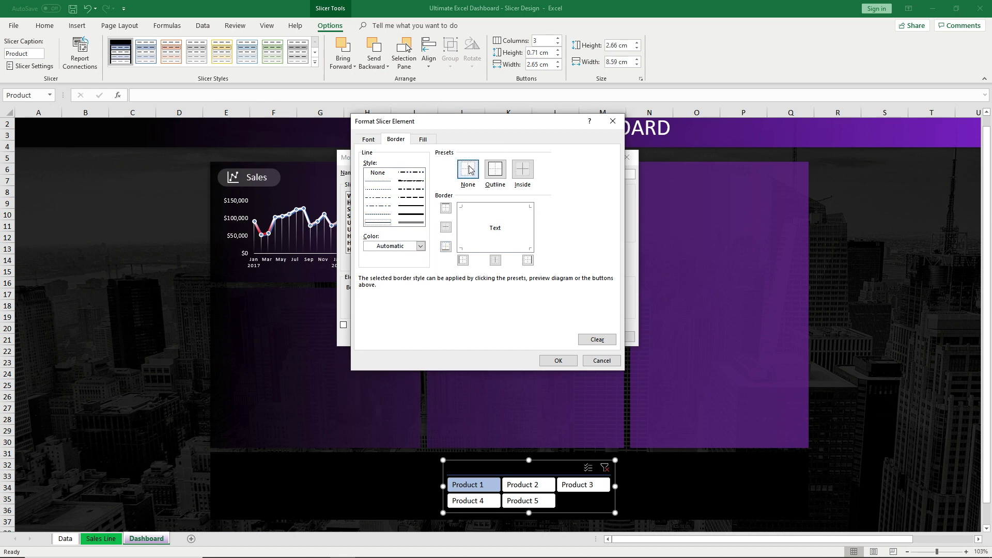
pyautogui.click(423, 140)
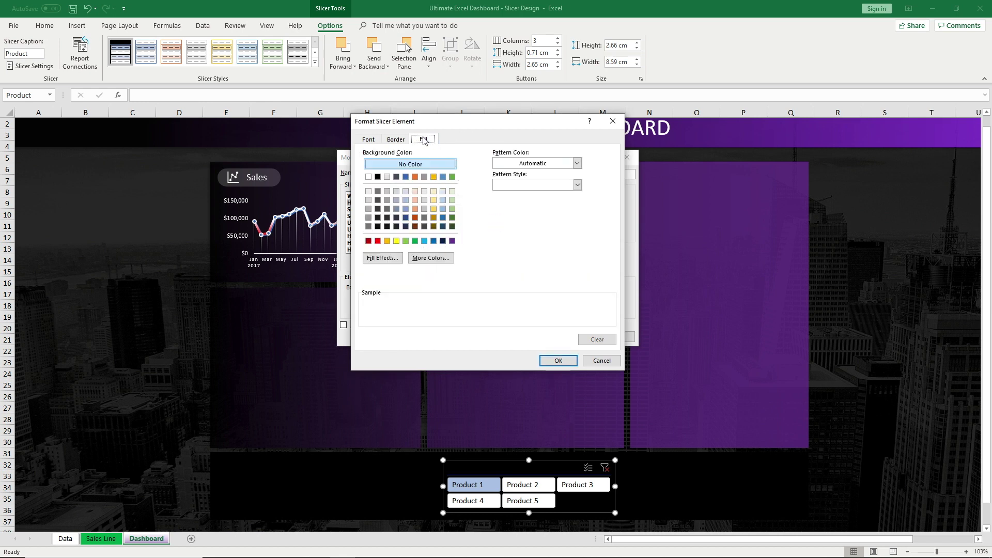
pyautogui.click(377, 177)
pyautogui.click(558, 361)
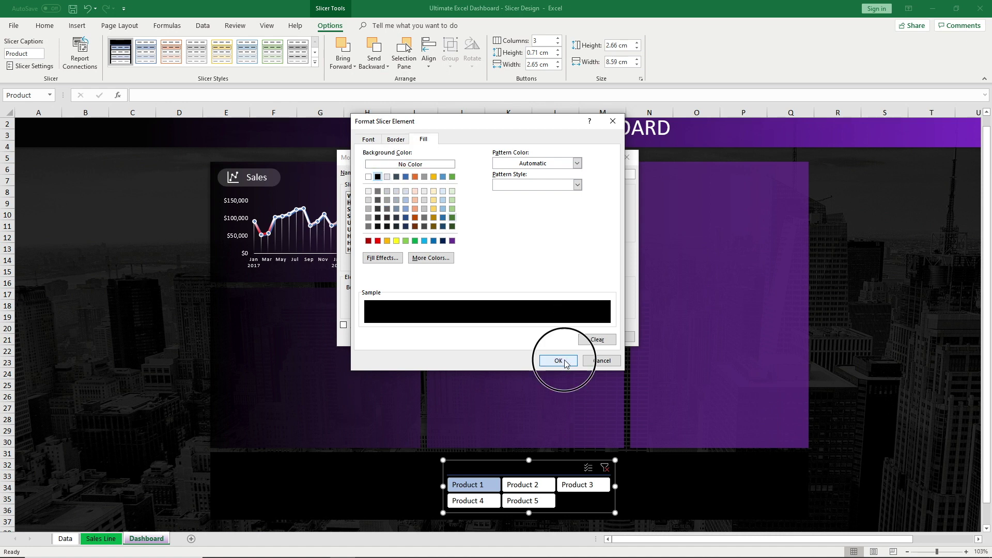
pyautogui.click(573, 336)
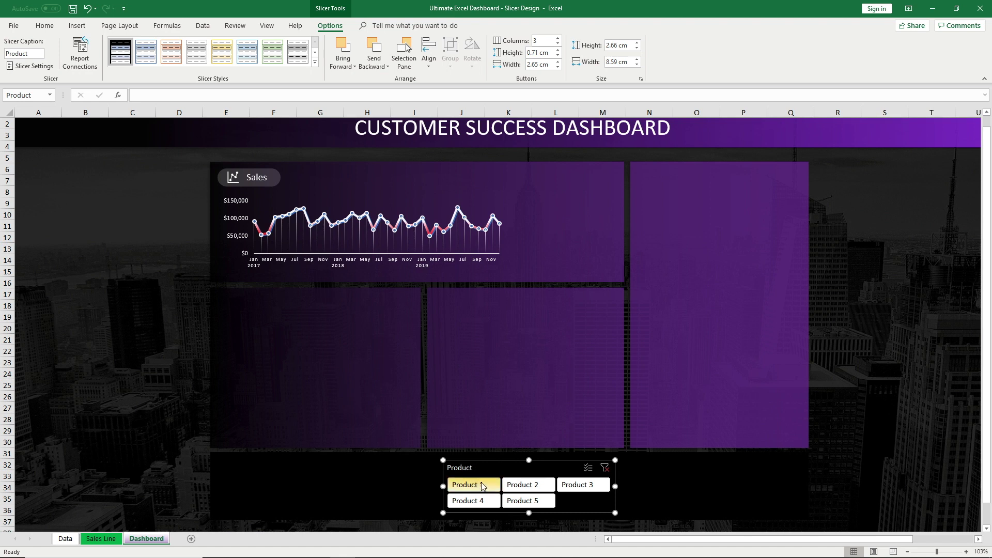
# - Open Custom Style for modification and examine the formatting of its selected, unselected and hovered item elements
pyautogui.rightClick(118, 50)
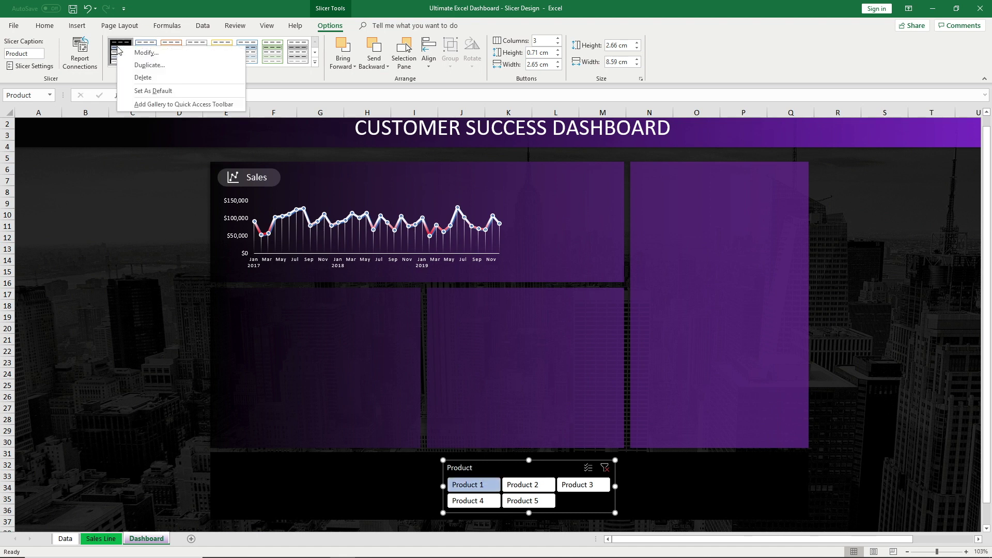
pyautogui.click(125, 53)
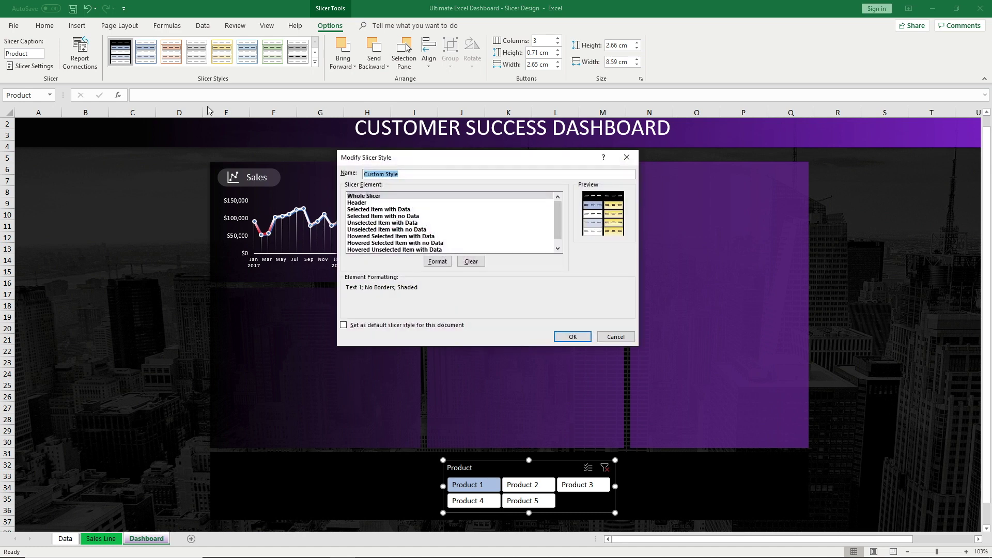
pyautogui.click(370, 210)
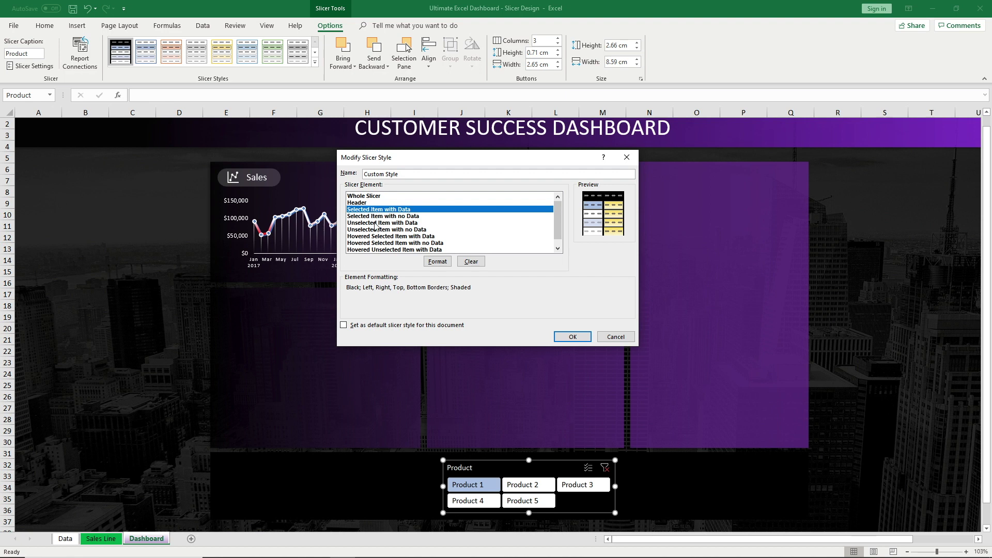
pyautogui.click(378, 223)
pyautogui.click(375, 237)
pyautogui.click(375, 250)
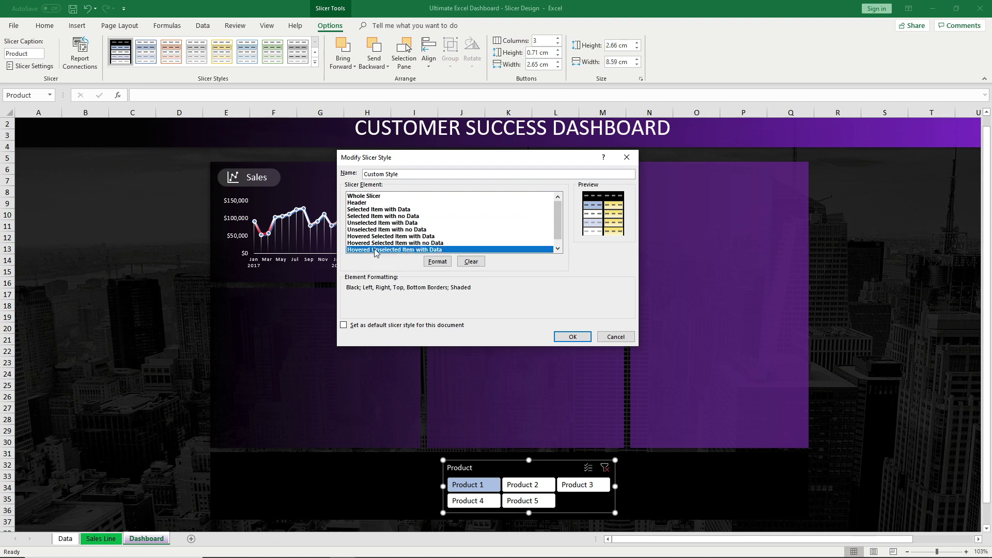
pyautogui.click(380, 210)
pyautogui.click(380, 216)
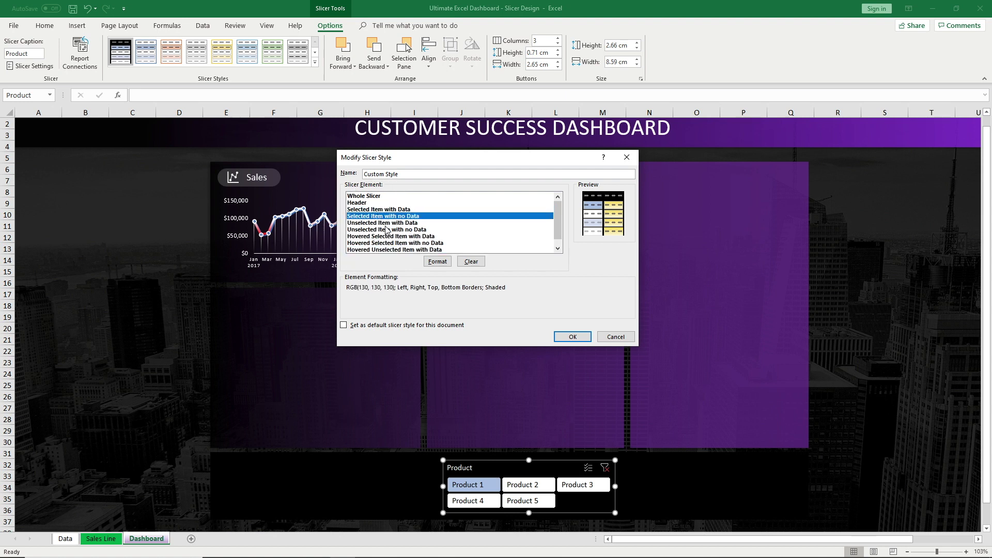
pyautogui.click(388, 230)
pyautogui.click(386, 243)
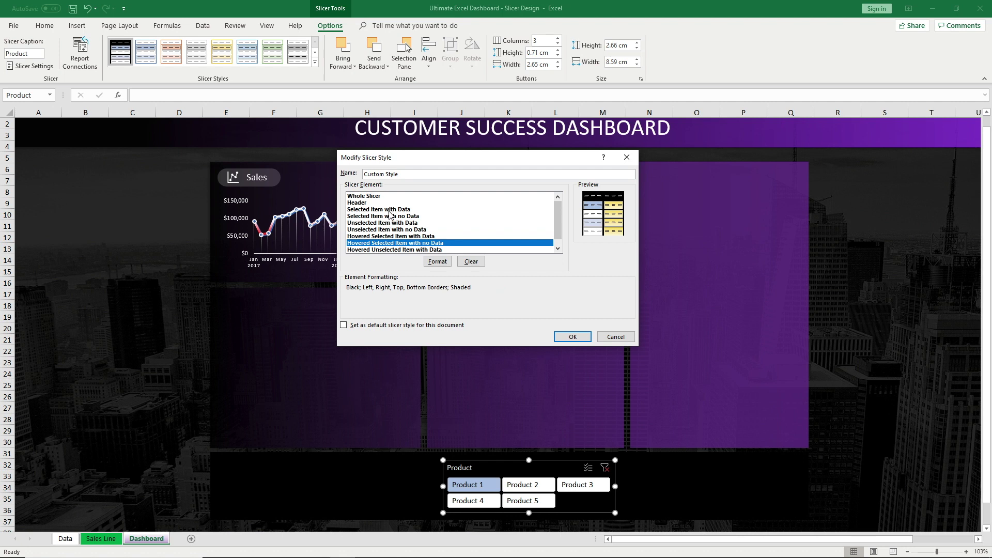
# - Fill the Selected Item with Data element of Custom Style with white and save the style changes
pyautogui.click(389, 211)
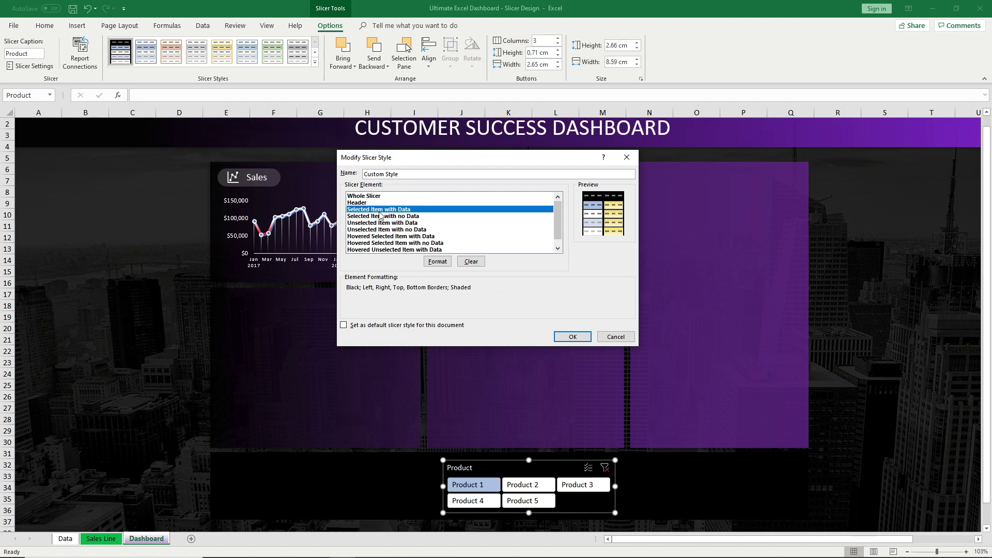
pyautogui.click(437, 262)
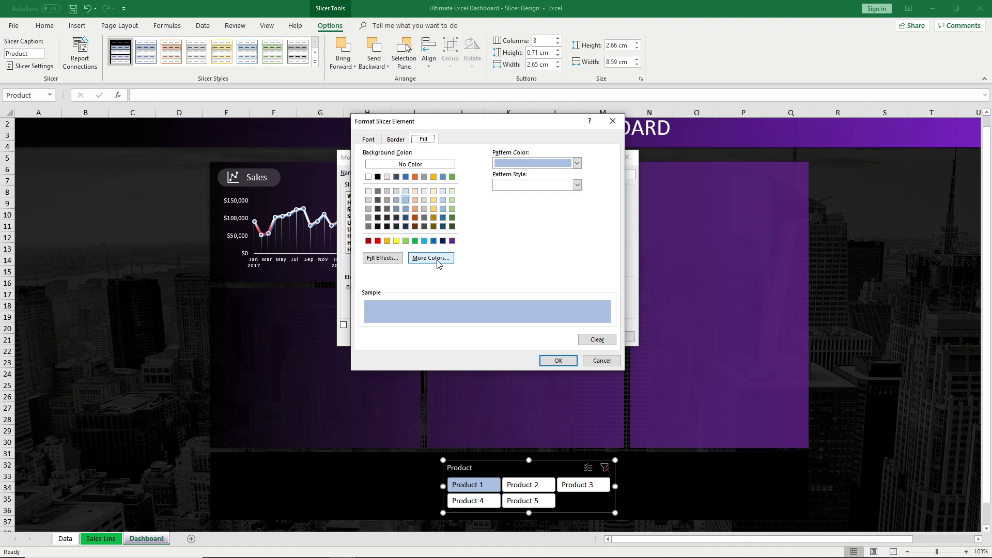
pyautogui.click(369, 176)
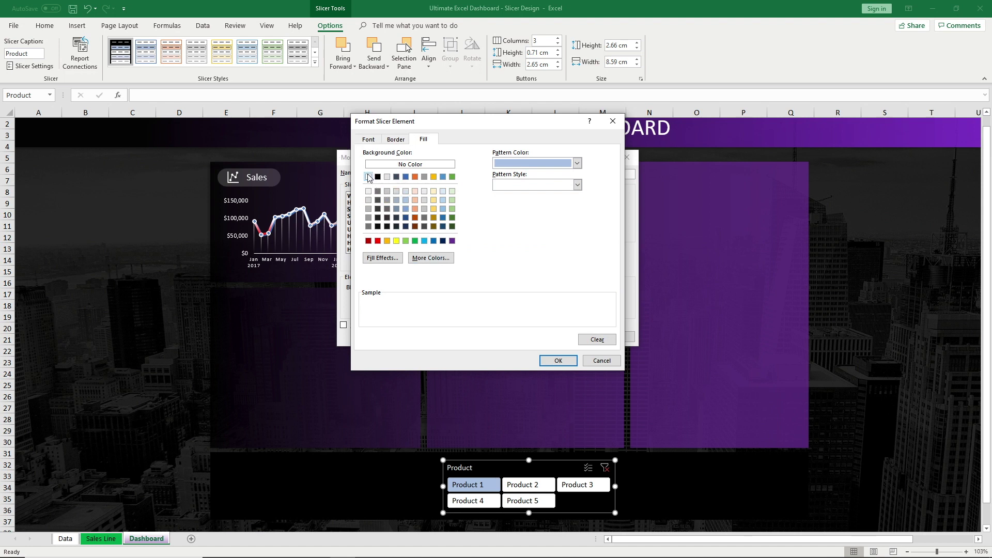
pyautogui.click(396, 140)
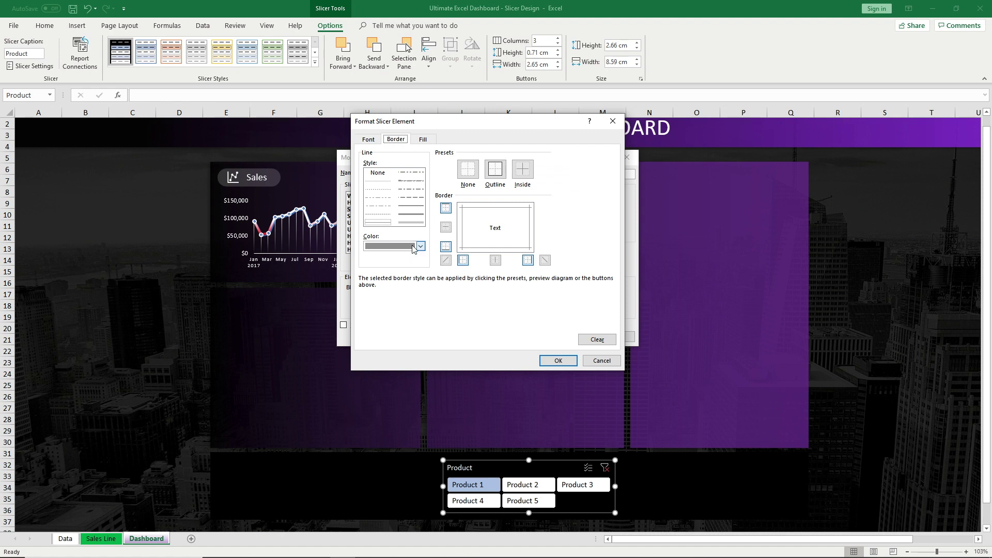
pyautogui.click(369, 139)
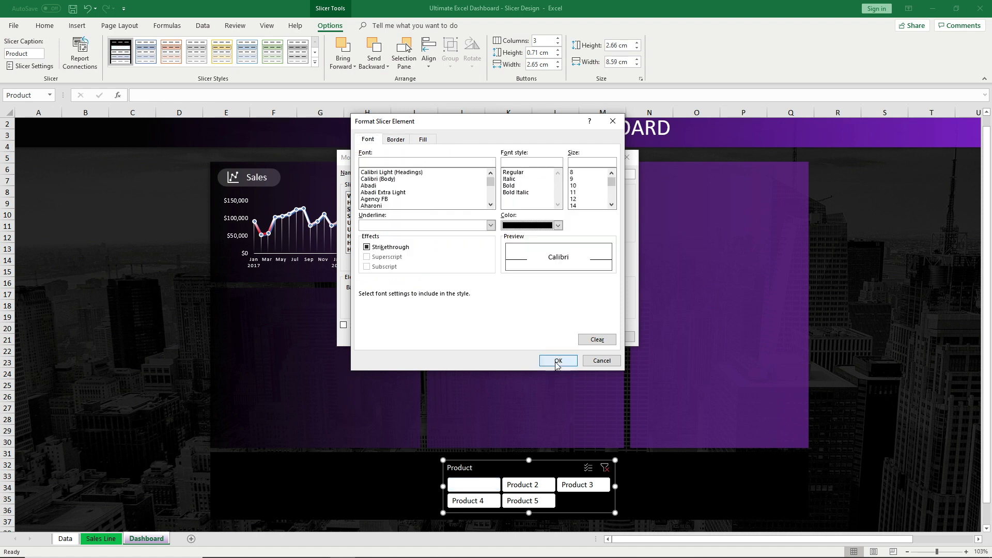
pyautogui.click(558, 360)
pyautogui.click(569, 334)
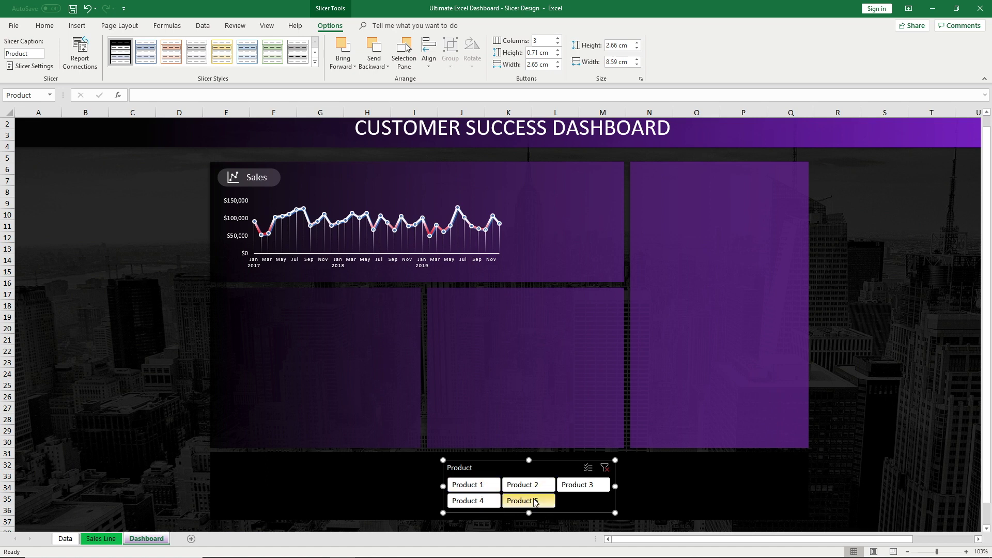
# - Modify the Unselected Item with Data element of Custom Style to use a white font color
pyautogui.rightClick(128, 61)
pyautogui.click(147, 64)
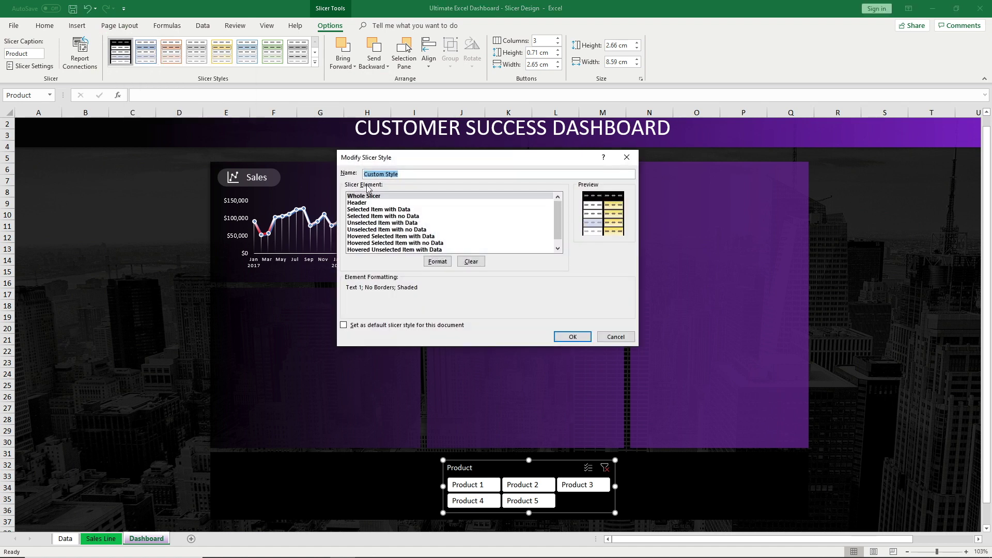
pyautogui.click(375, 223)
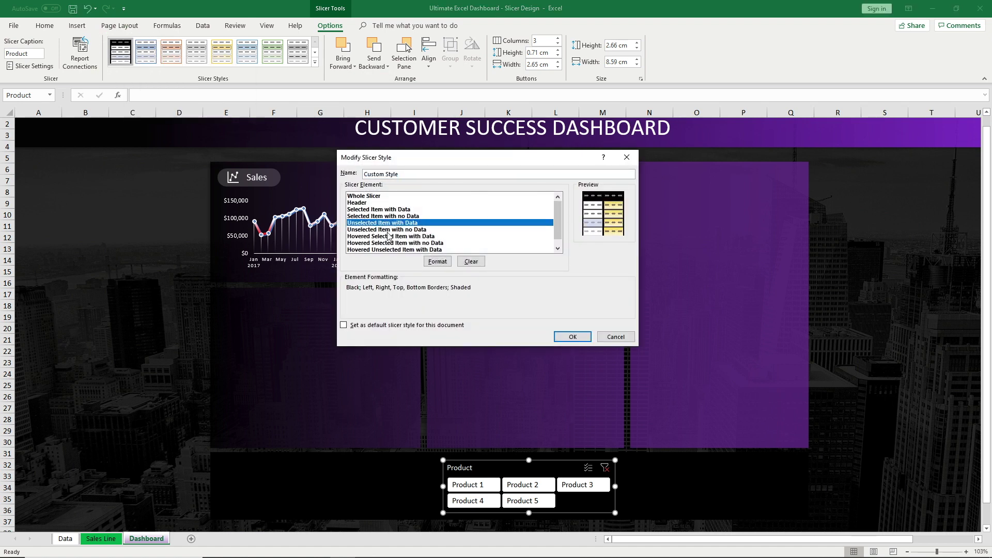
pyautogui.click(436, 262)
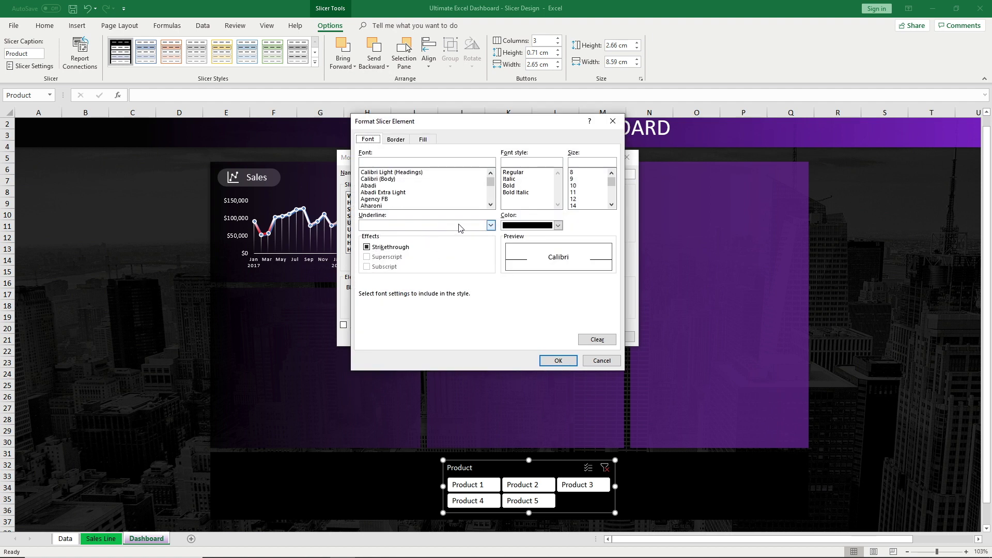
pyautogui.click(558, 225)
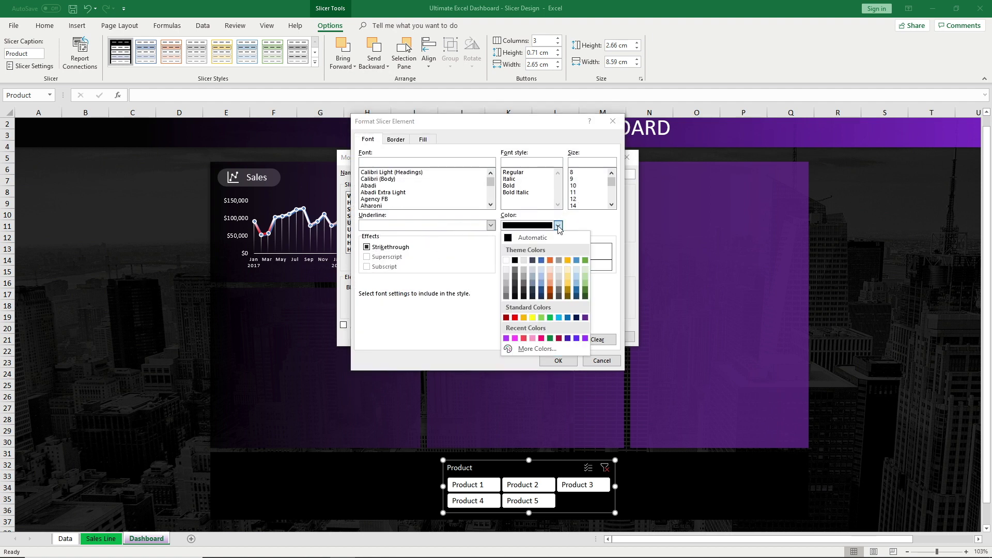
pyautogui.click(507, 261)
# - Give the Unselected Item with Data element a black fill, save the style, and deselect the slicer
pyautogui.click(400, 140)
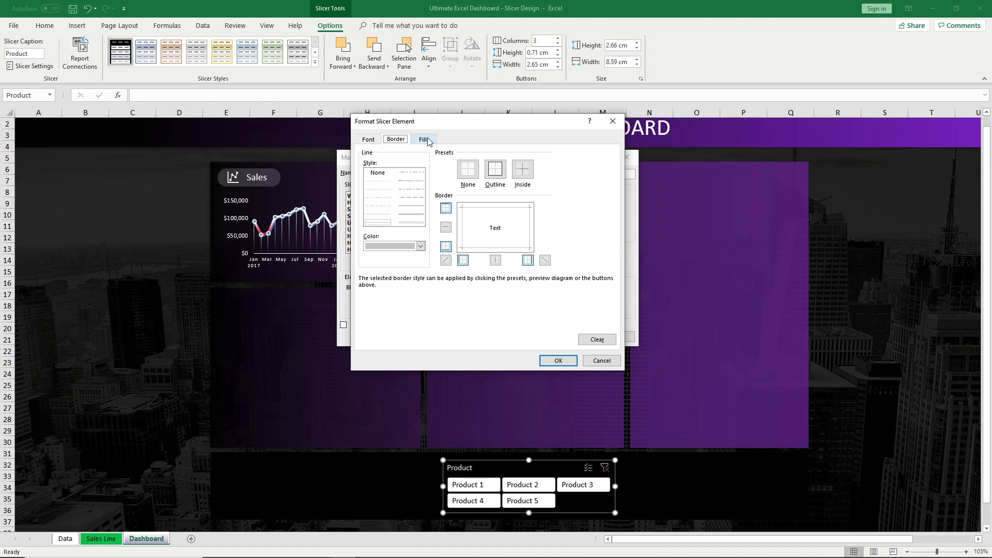
pyautogui.click(425, 140)
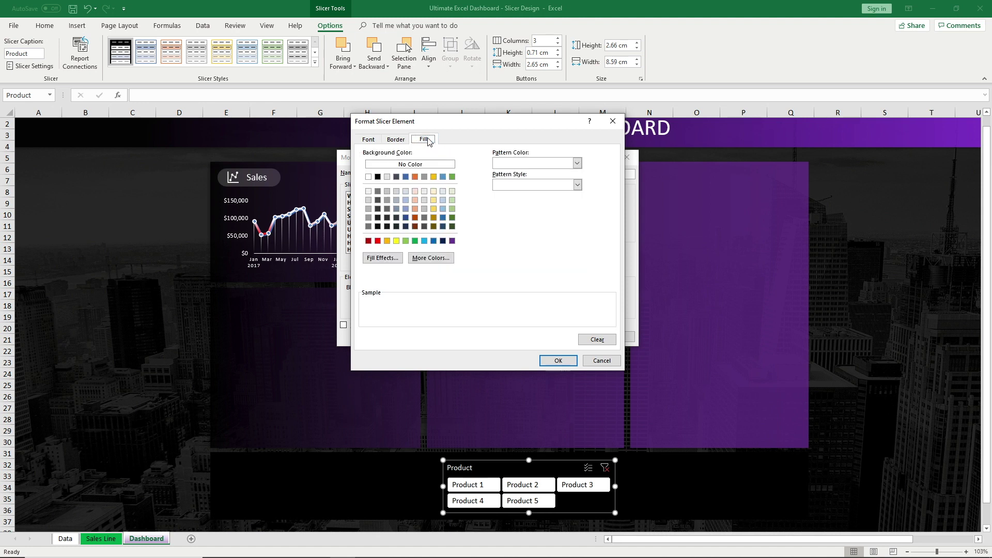
pyautogui.click(378, 177)
pyautogui.click(559, 361)
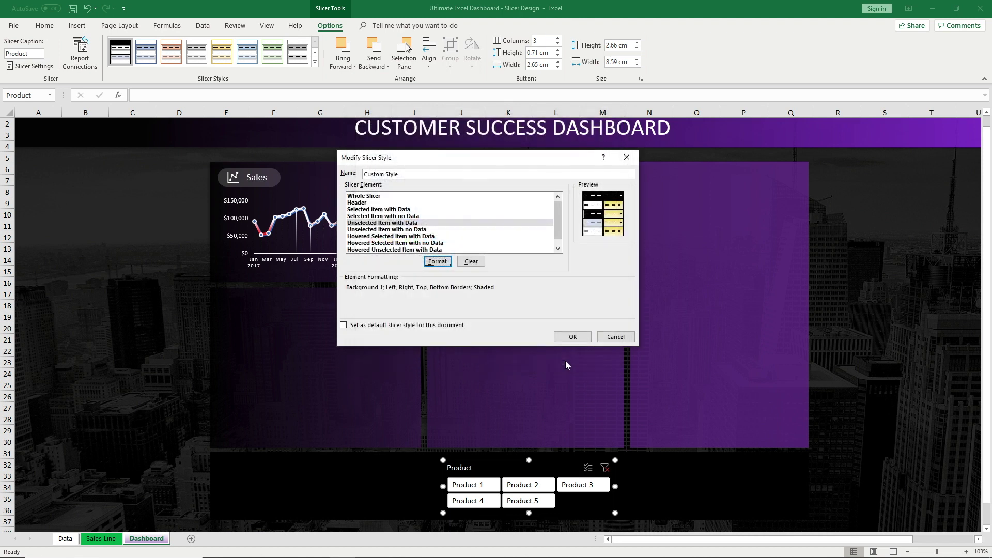
pyautogui.click(573, 337)
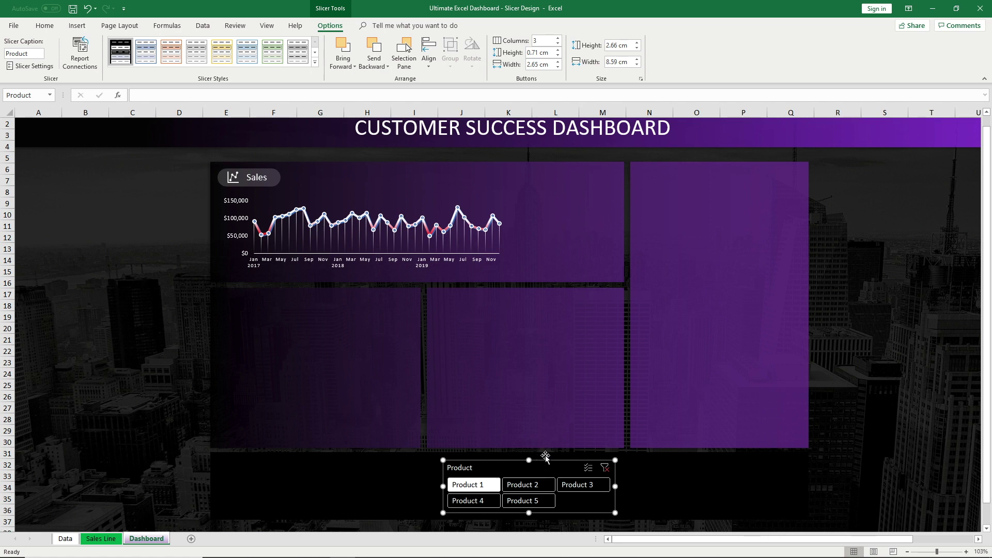
pyautogui.click(842, 462)
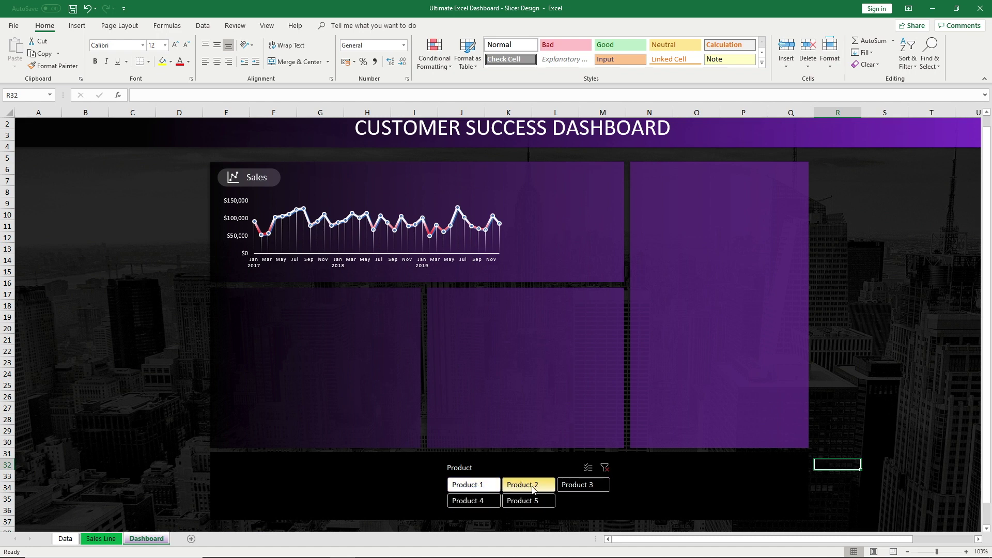
# - Modify the Product slicer's Custom Style so the Hovered Selected Item with Data element has the standard purple fill
pyautogui.click(517, 470)
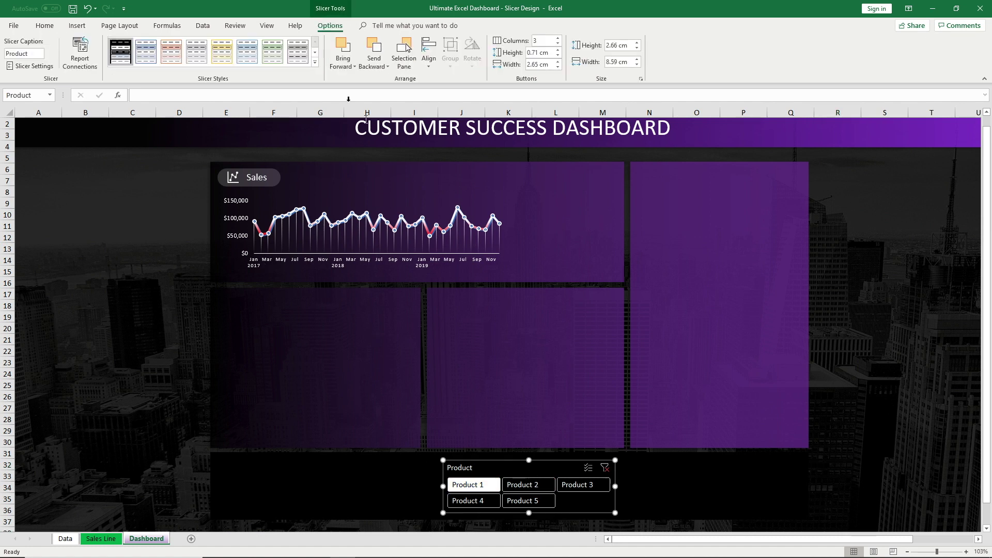
pyautogui.rightClick(128, 47)
pyautogui.click(146, 58)
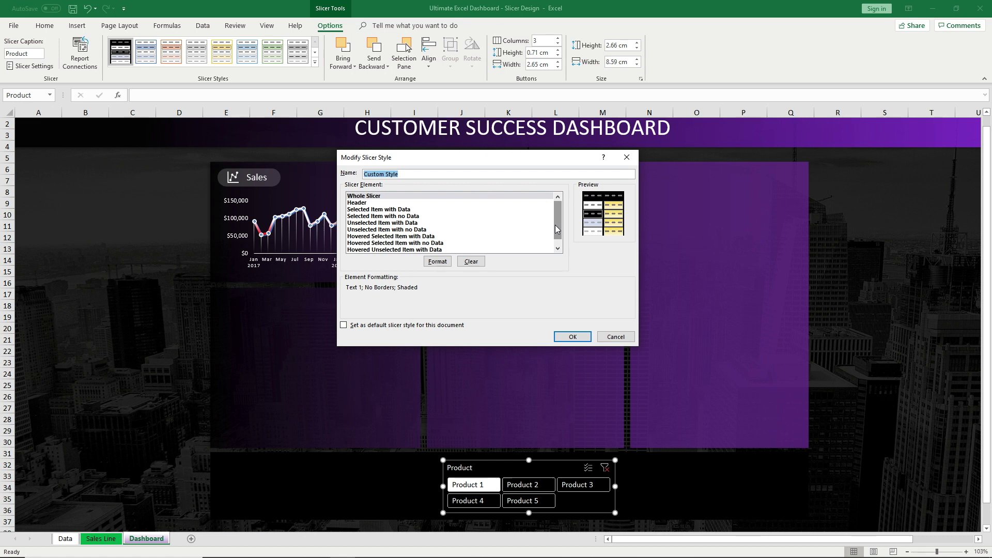
pyautogui.moveTo(557, 229); pyautogui.dragTo(557, 236)
pyautogui.click(360, 230)
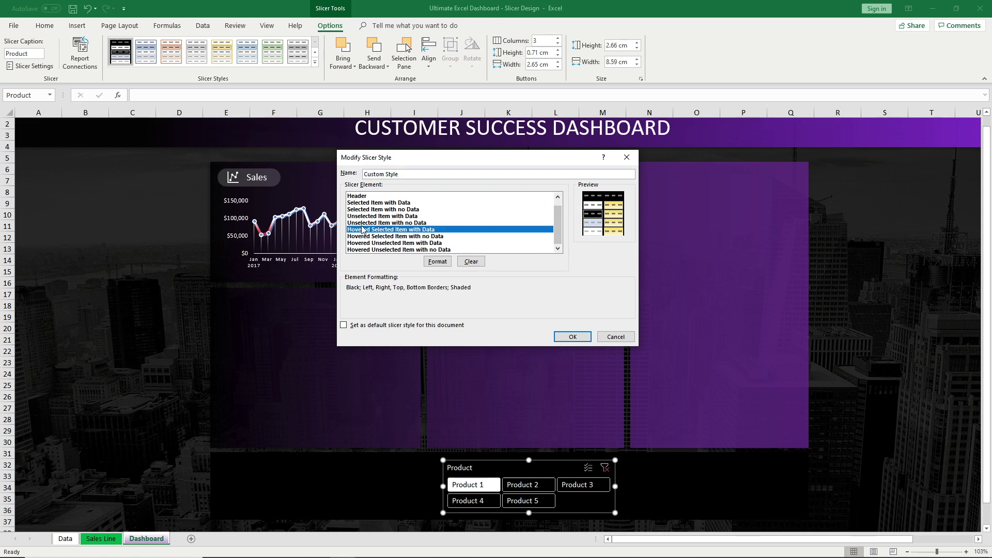
pyautogui.click(374, 243)
pyautogui.click(386, 233)
pyautogui.click(442, 262)
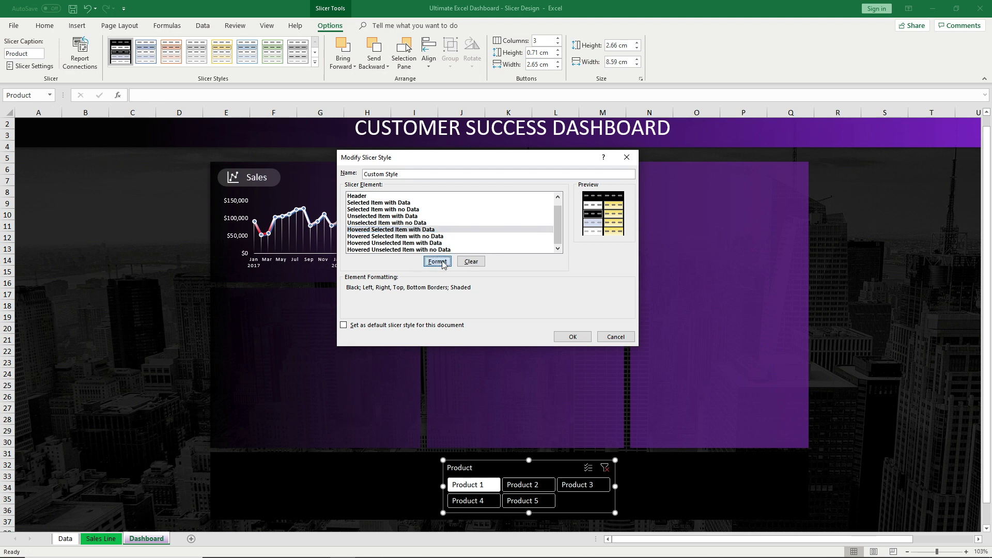
pyautogui.click(452, 241)
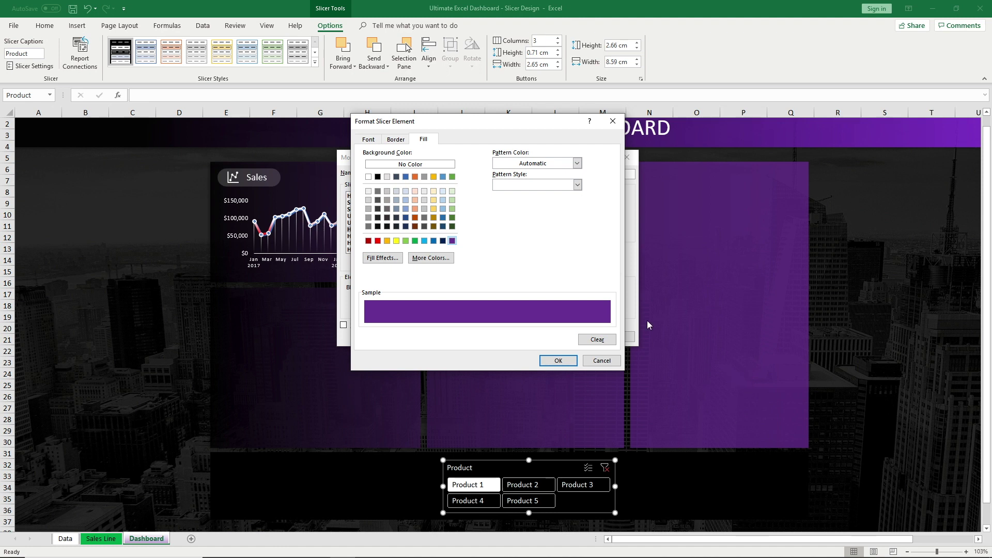
# - Set the Hovered Selected Item with Data element's font color to white and save the style changes
pyautogui.click(395, 140)
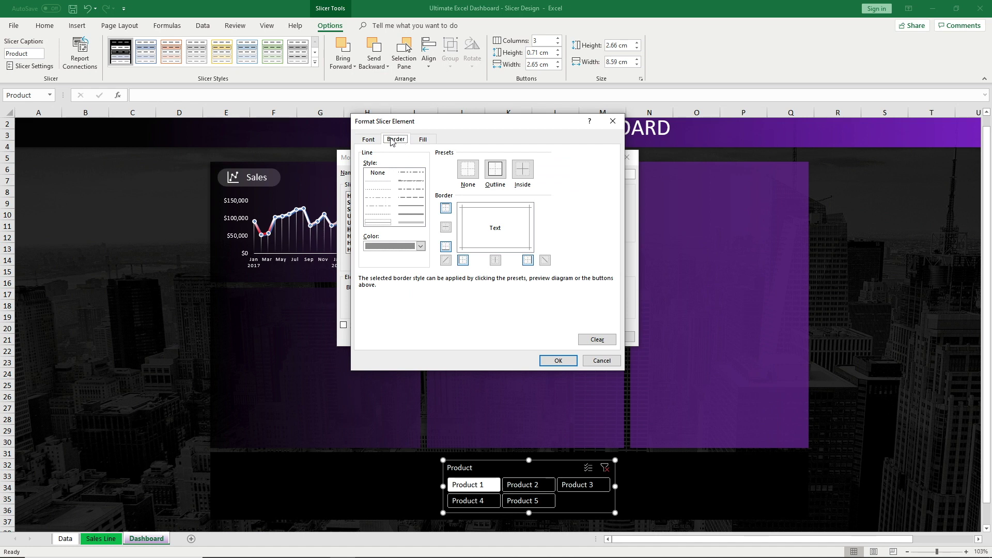
pyautogui.click(372, 140)
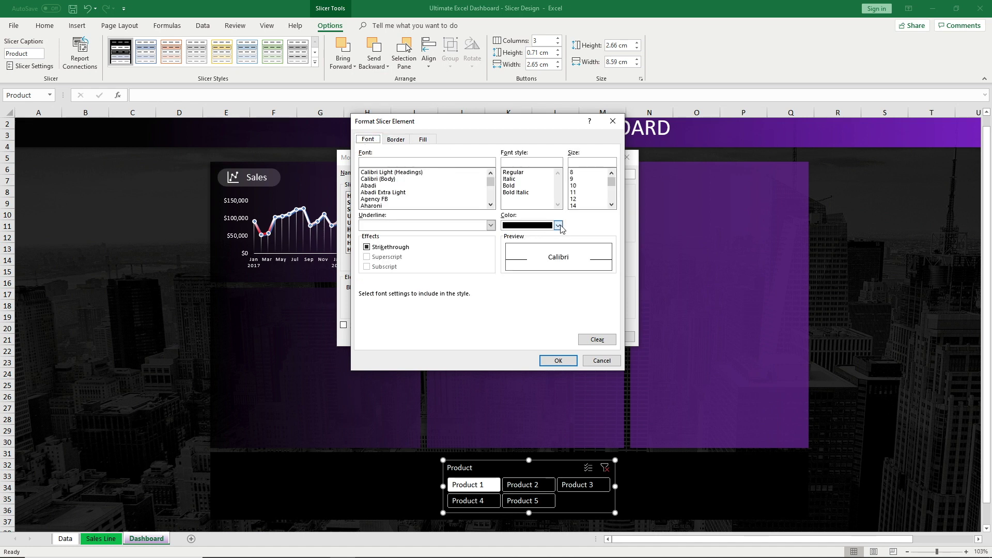
pyautogui.click(558, 225)
pyautogui.click(506, 261)
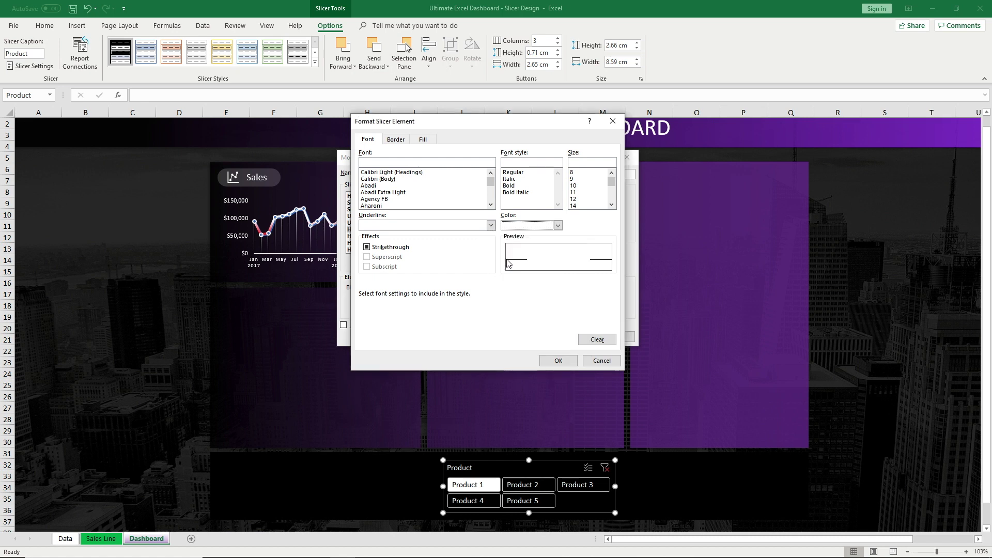
pyautogui.click(558, 360)
pyautogui.click(566, 342)
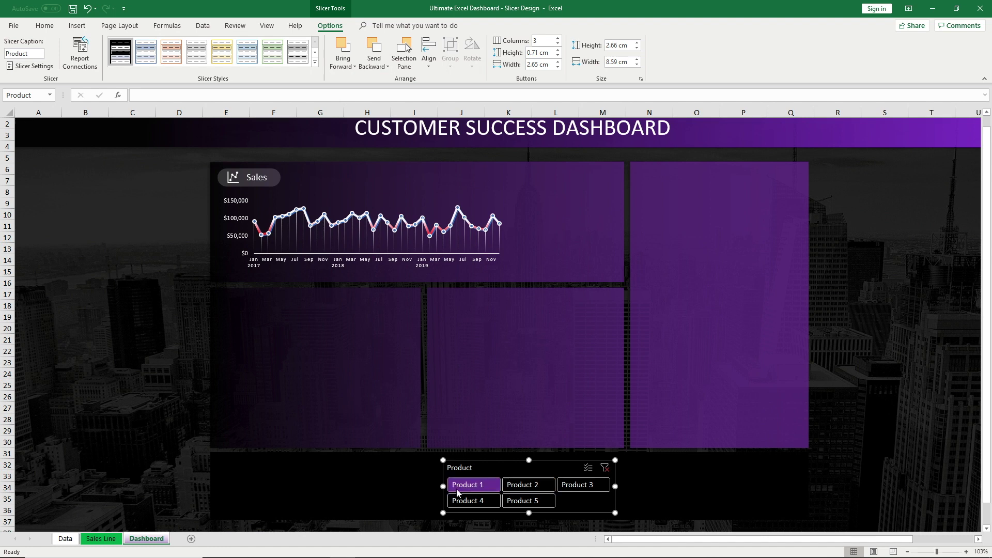
# - Modify the Product slicer's Custom Style so the Hovered Unselected Item with Data element has a white font color
pyautogui.rightClick(118, 57)
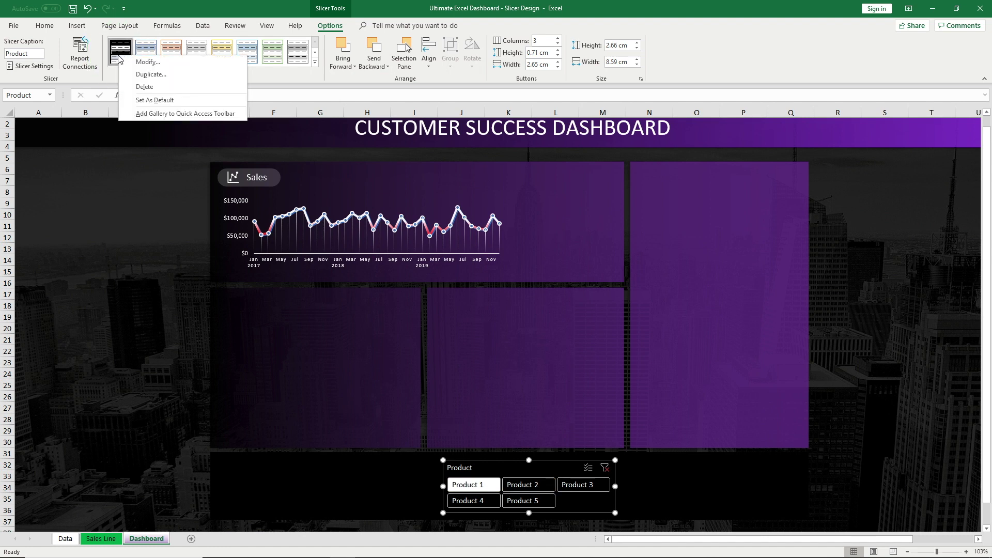
pyautogui.click(147, 61)
pyautogui.scroll(-1, 397, 233)
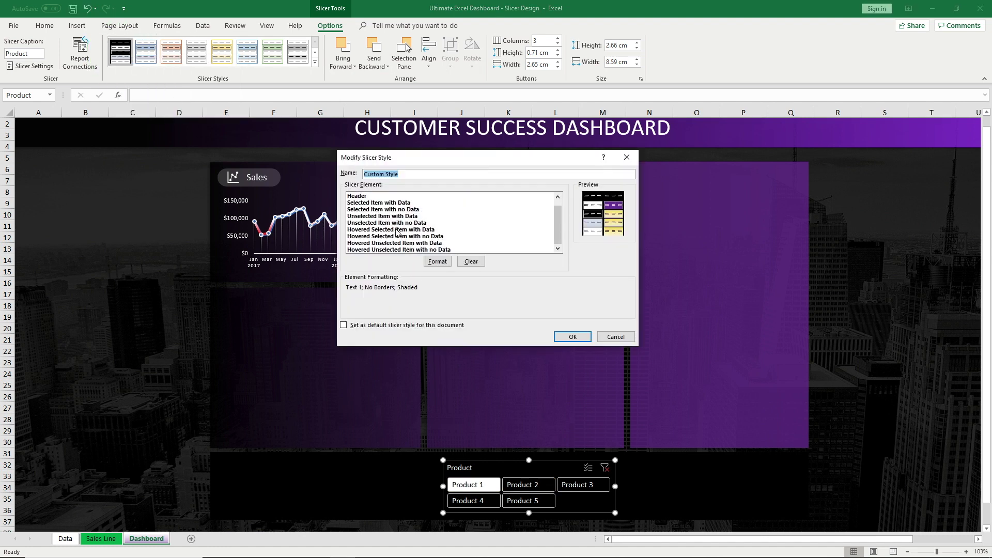
pyautogui.click(393, 243)
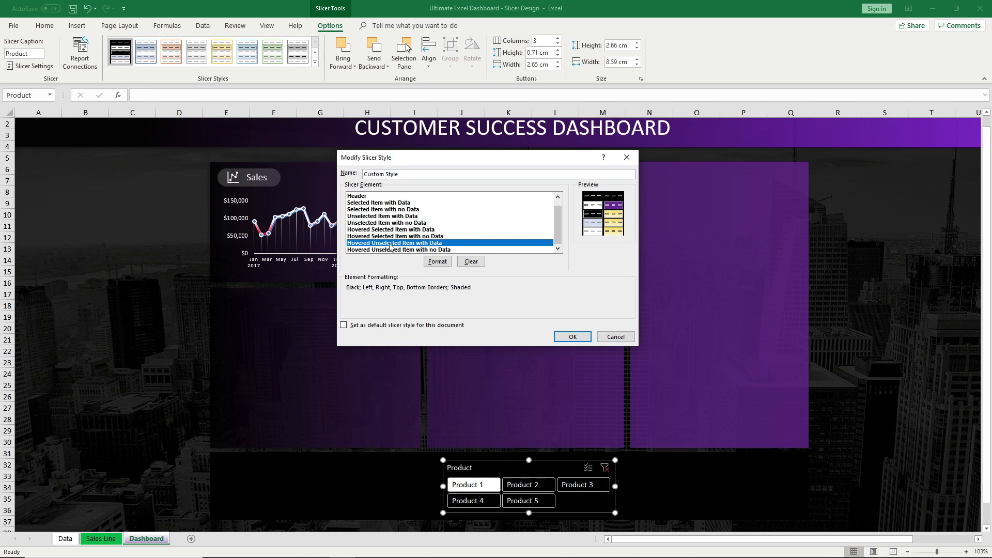
pyautogui.click(439, 262)
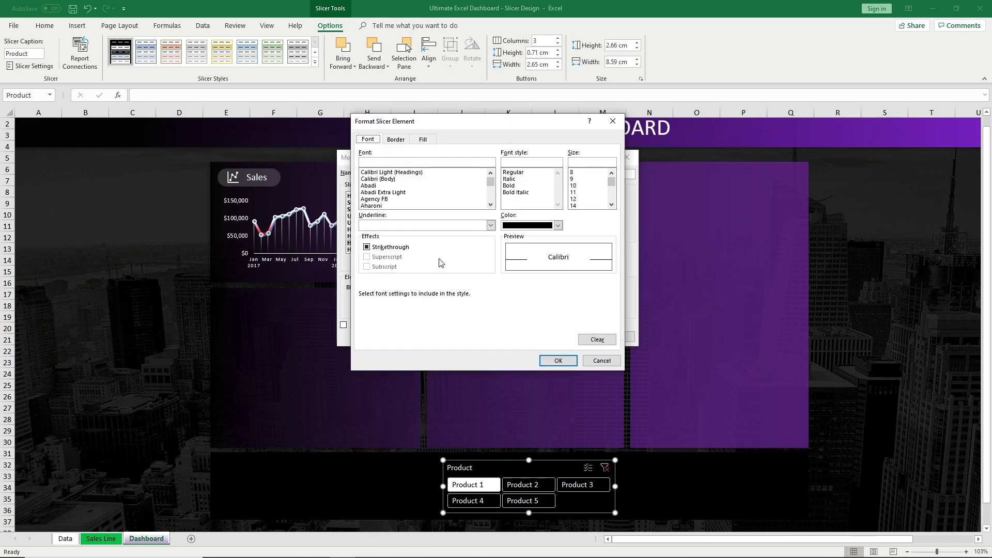
pyautogui.click(557, 225)
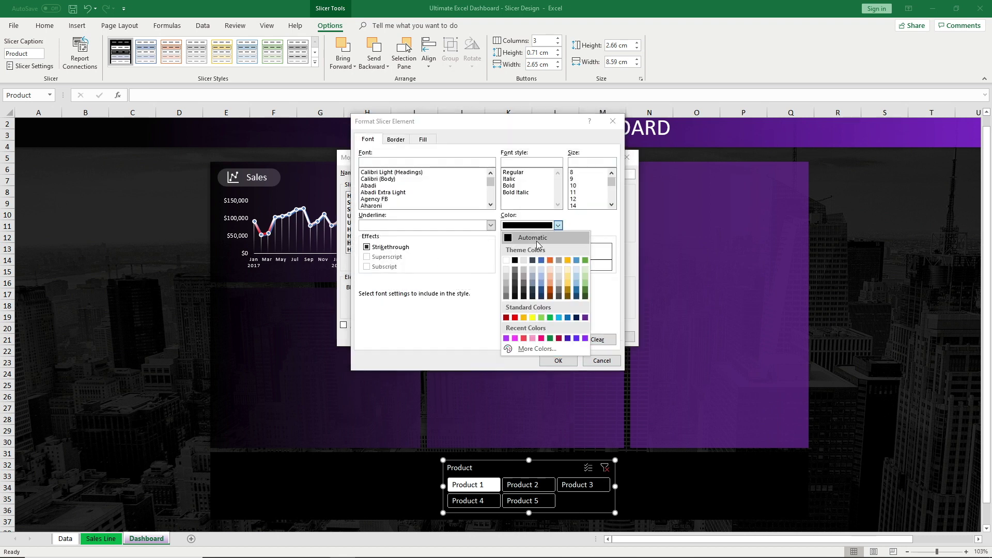
pyautogui.click(506, 262)
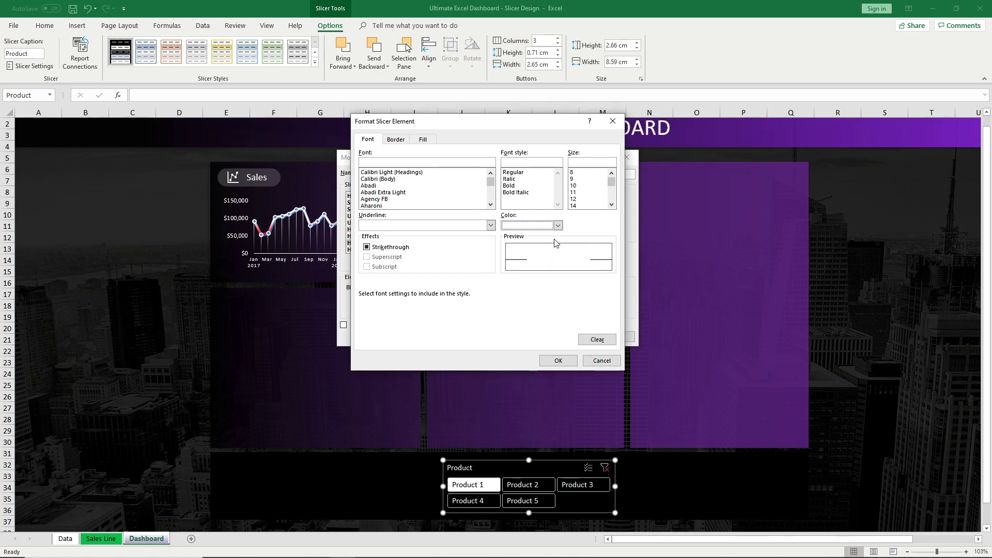
# - Give the Hovered Unselected Item with Data element the standard purple fill, save the style, and deselect the slicer
pyautogui.click(402, 139)
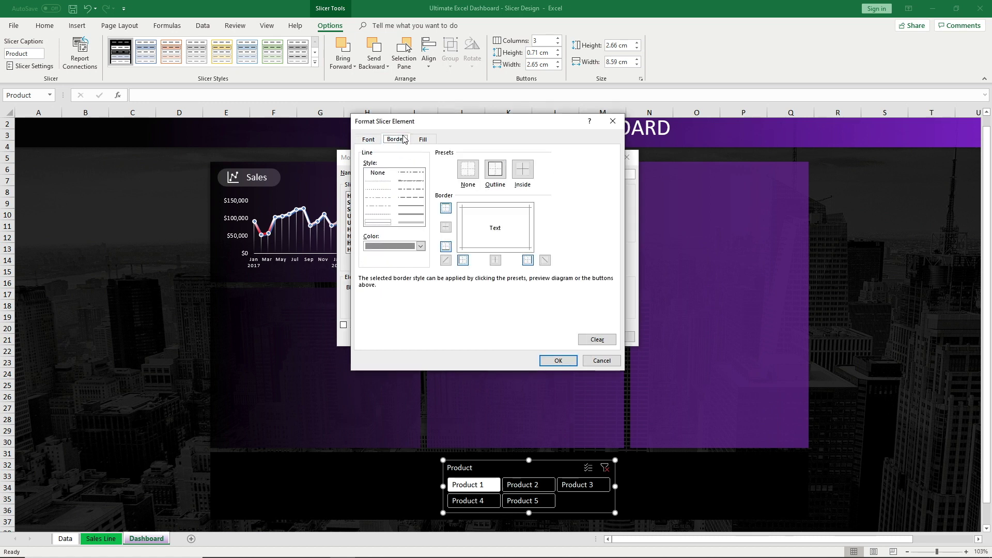
pyautogui.click(419, 140)
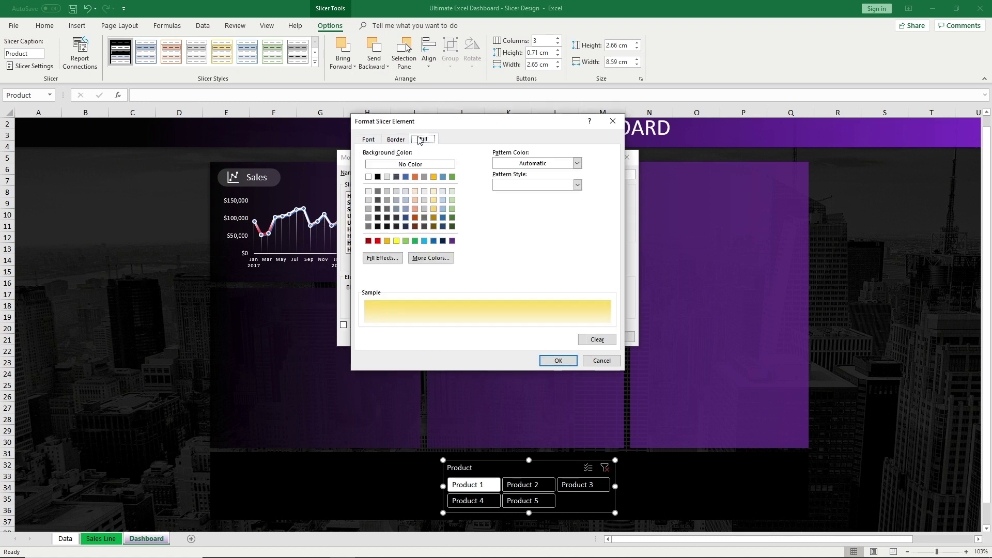
pyautogui.click(453, 241)
pyautogui.click(558, 360)
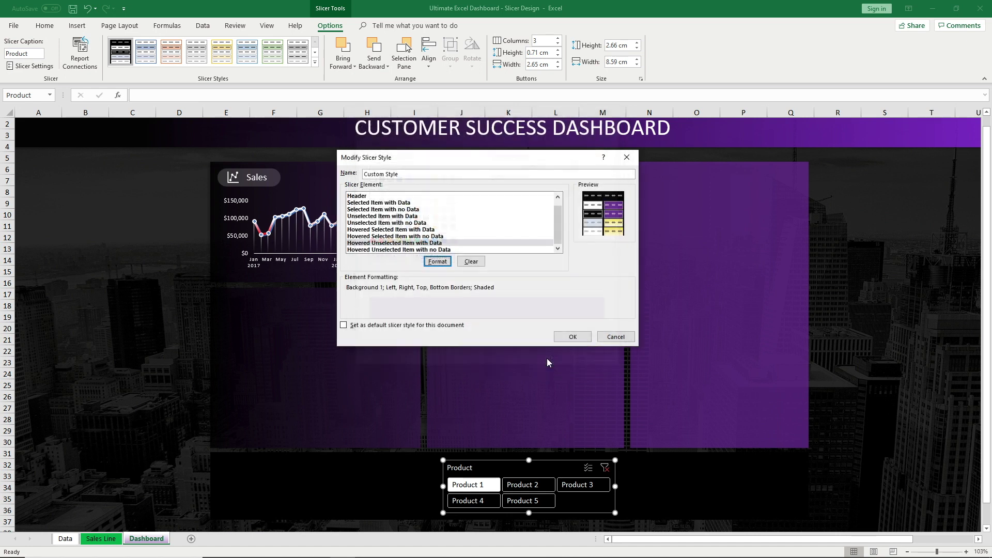
pyautogui.click(572, 336)
pyautogui.click(873, 380)
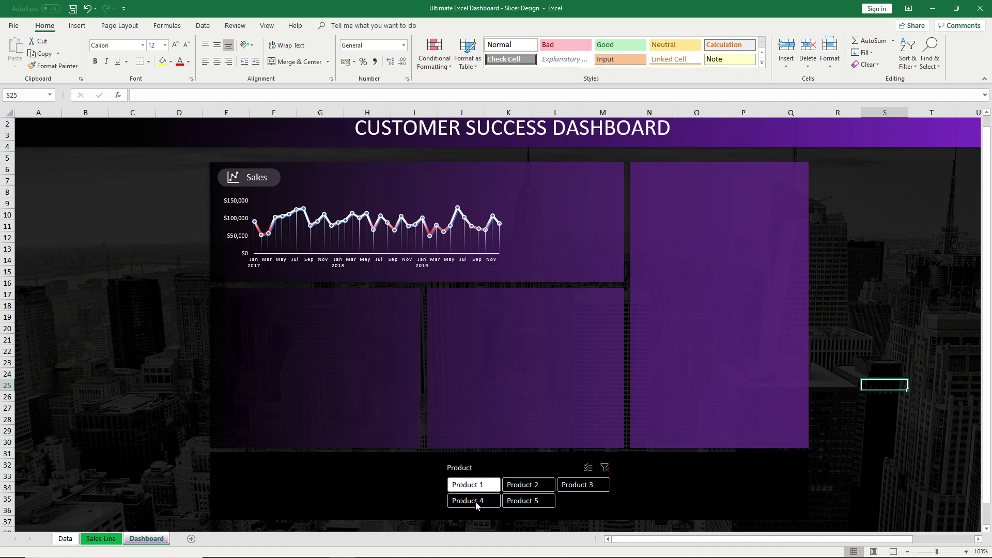
# - Test the Product slicer by filtering to Product 4, clearing the filter, and filtering to Product 1
pyautogui.click(476, 504)
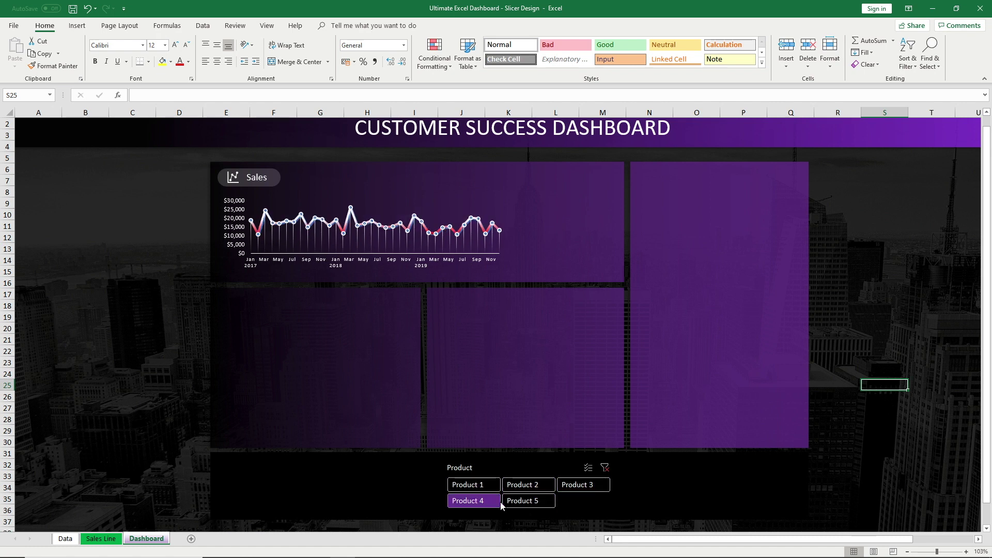
pyautogui.click(604, 468)
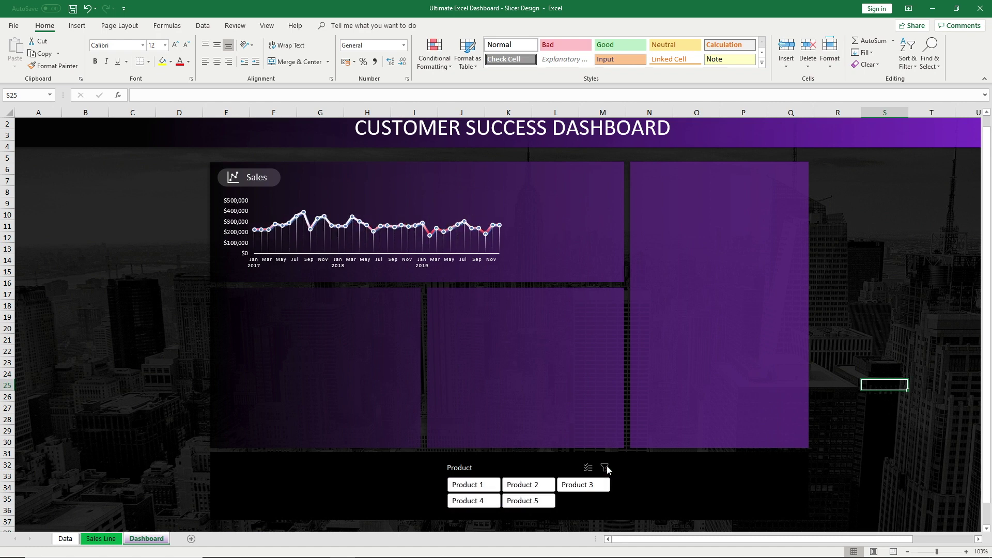
pyautogui.click(485, 487)
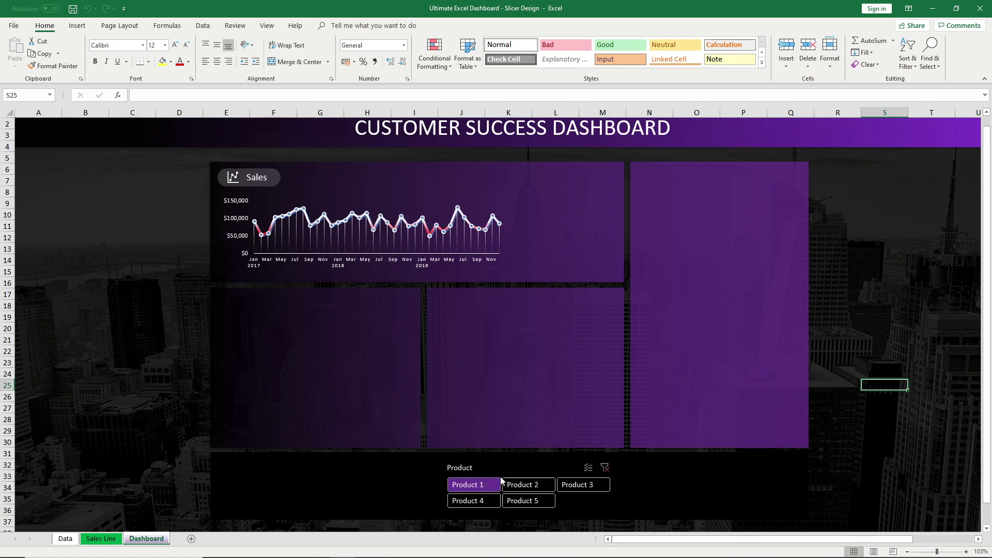
# - Modify Custom Style's Hovered Selected Item with Data element to use a two-color gradient fill with the recent red as Color 1
pyautogui.click(514, 465)
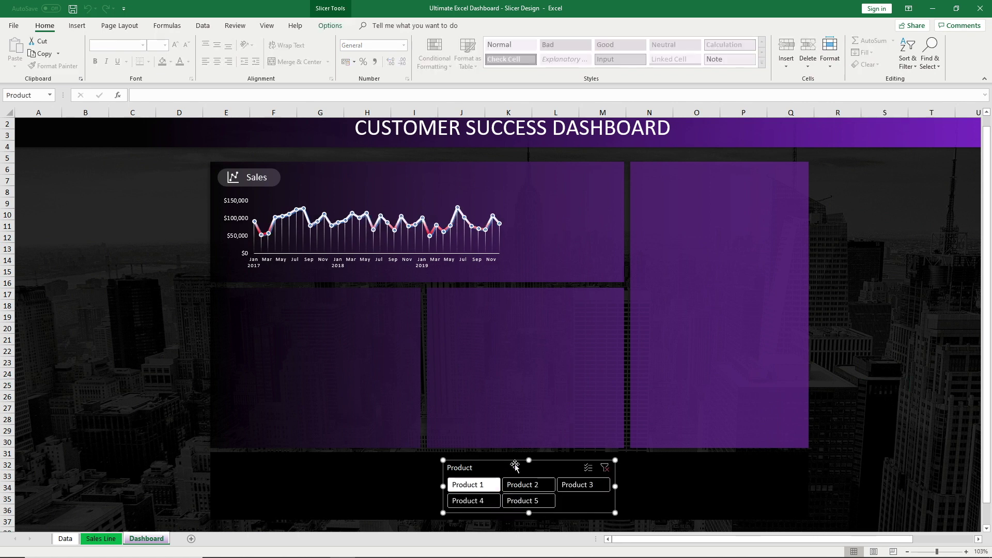
pyautogui.click(329, 26)
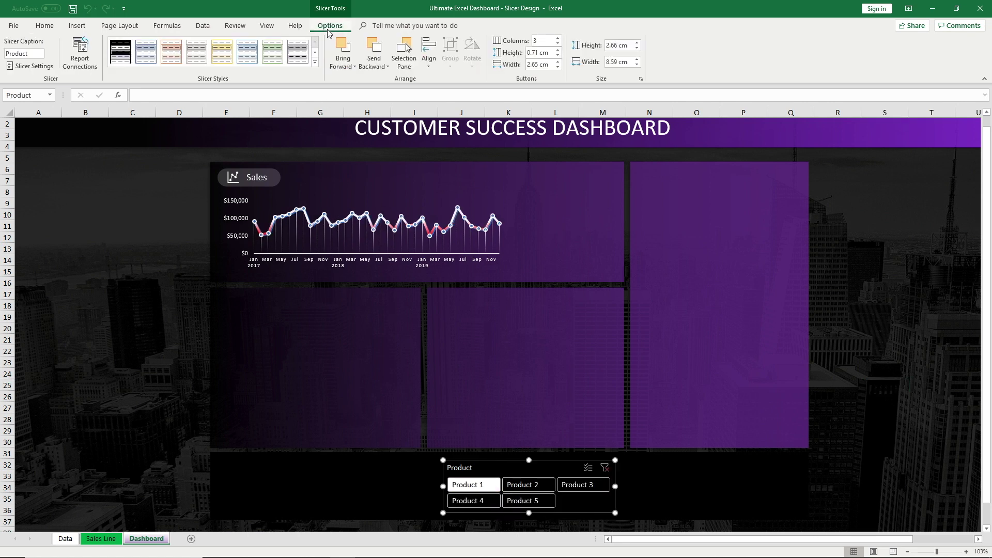
pyautogui.rightClick(122, 57)
pyautogui.click(150, 70)
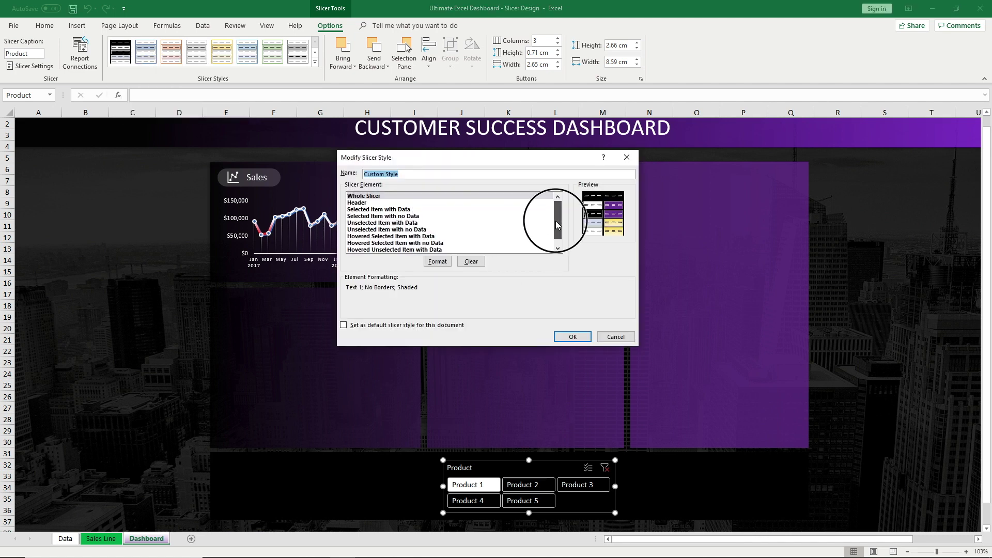
pyautogui.scroll(-1, 556, 225)
pyautogui.click(415, 230)
pyautogui.click(435, 262)
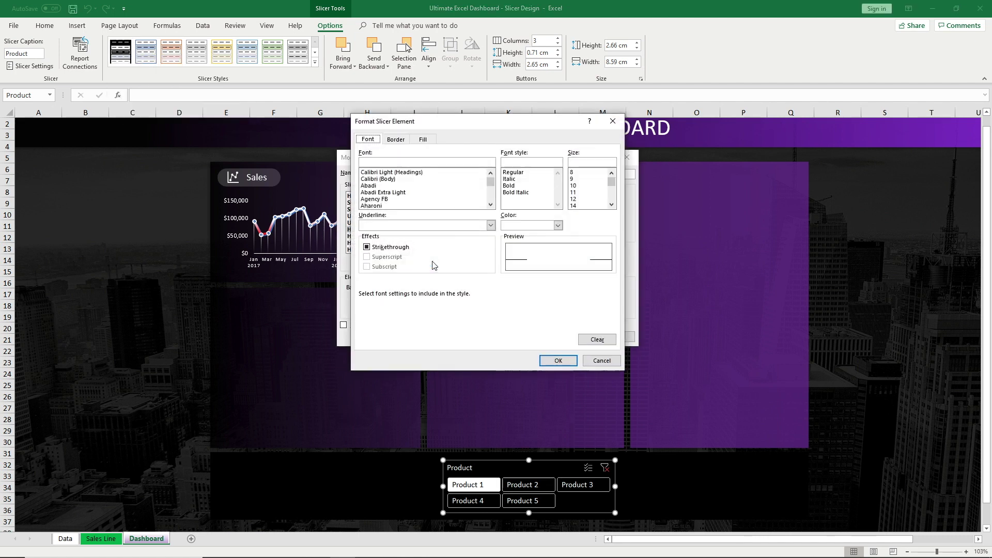
pyautogui.click(420, 141)
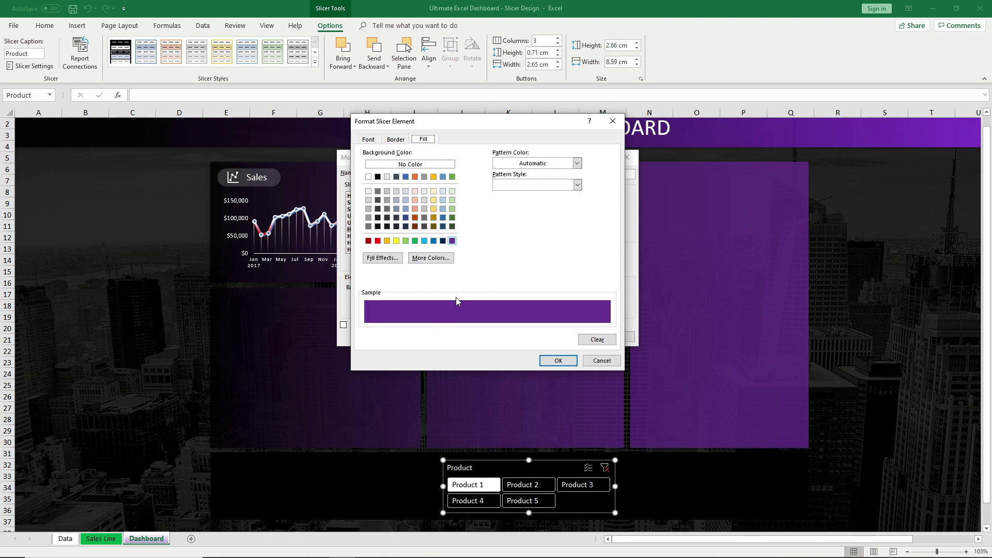
pyautogui.click(381, 258)
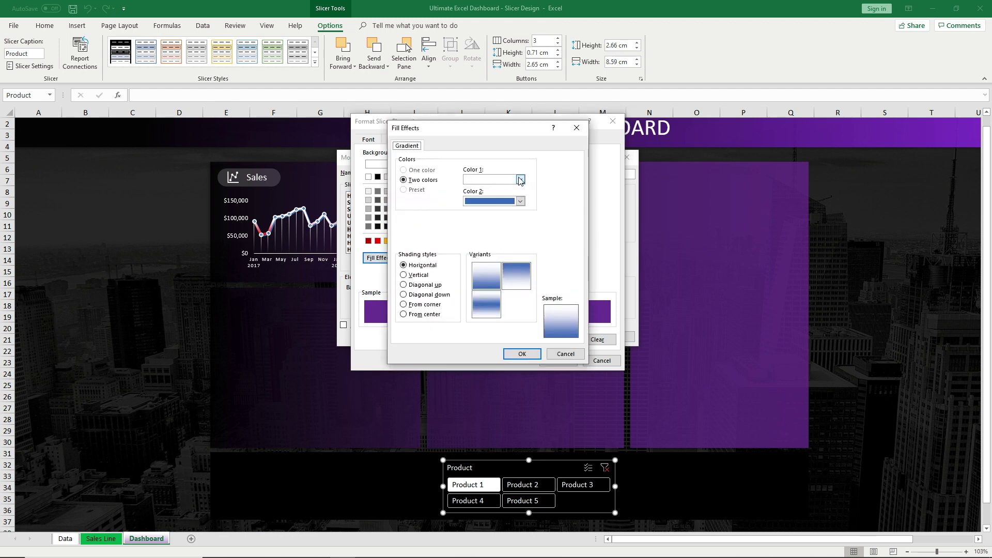
pyautogui.click(521, 180)
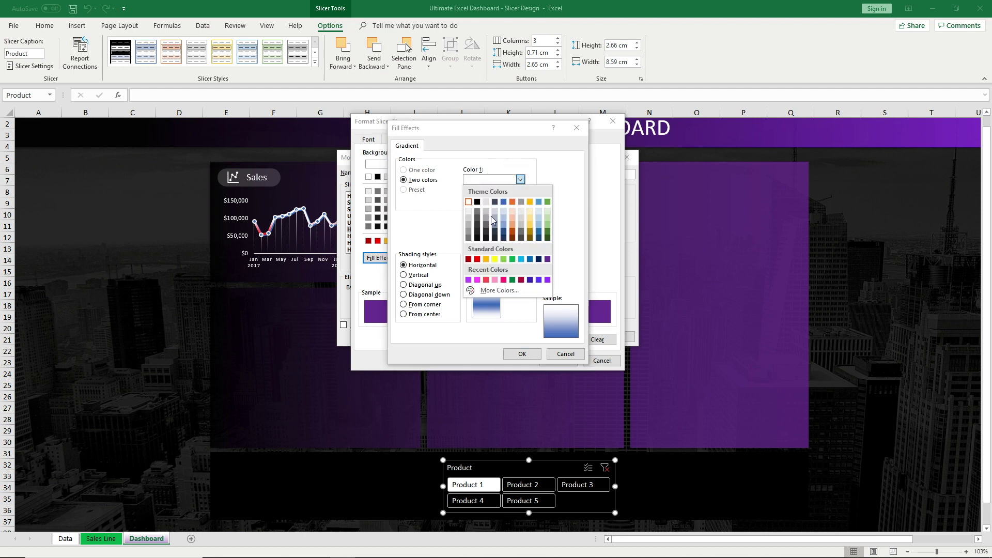
pyautogui.click(486, 280)
# - Set the gradient's Color 2 to standard purple with Diagonal up shading, and save the slicer style
pyautogui.click(520, 201)
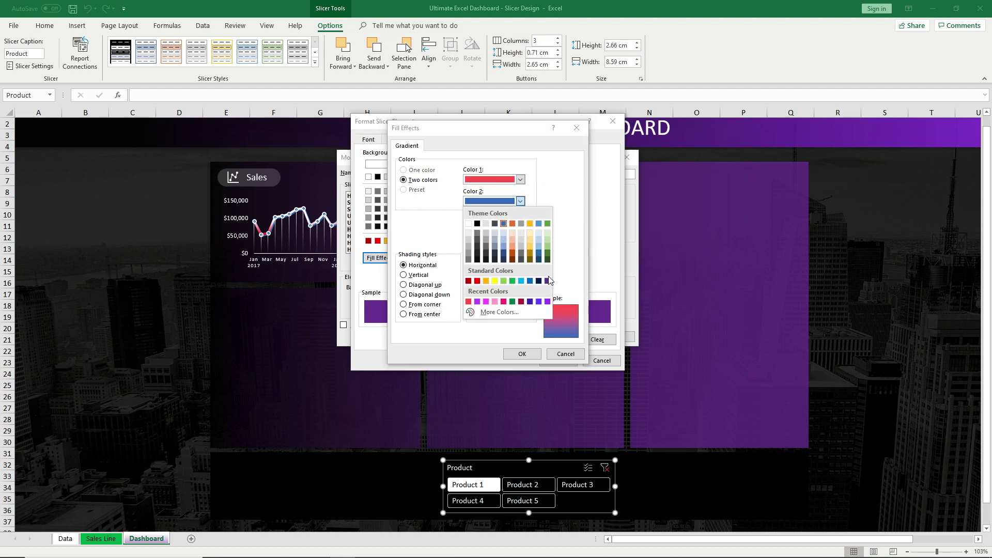
pyautogui.click(547, 280)
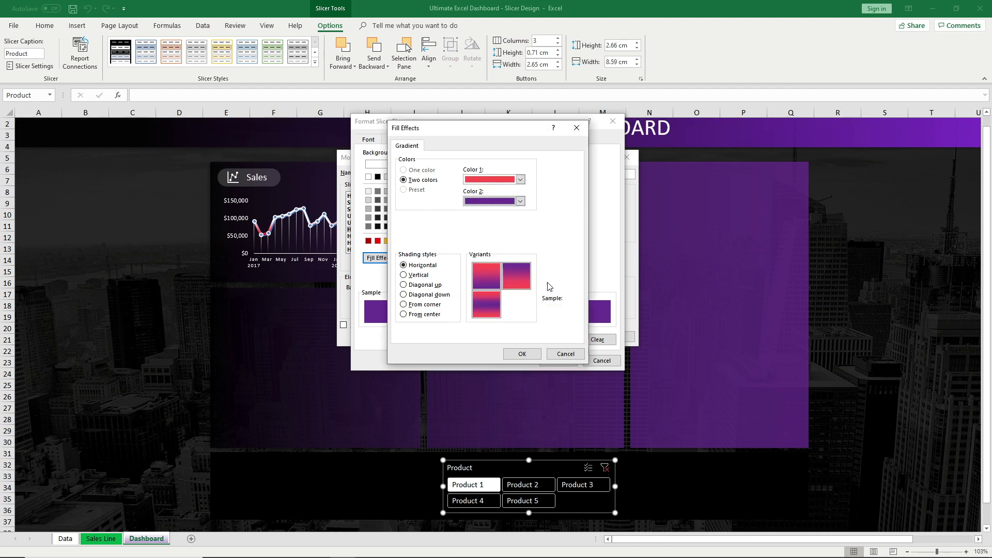
pyautogui.click(403, 285)
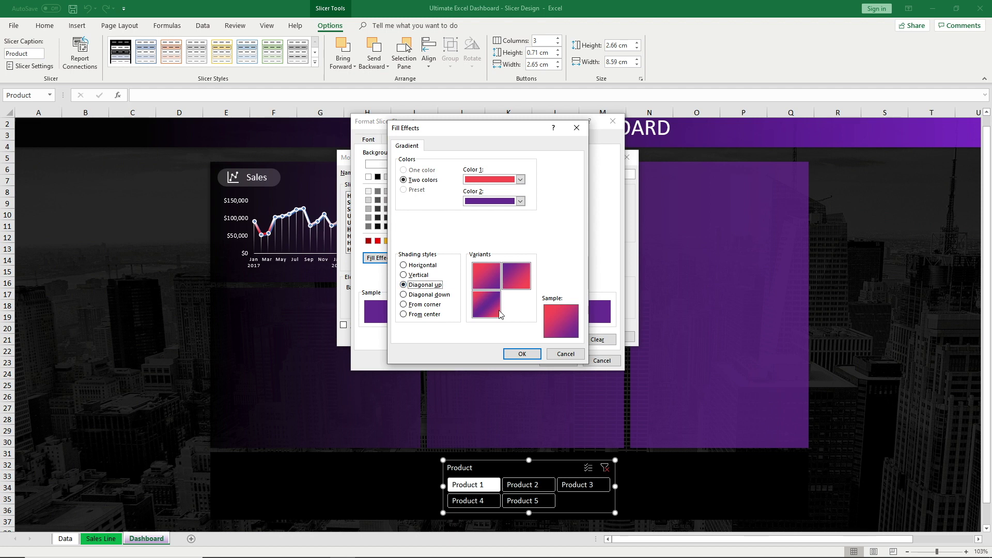
pyautogui.click(521, 354)
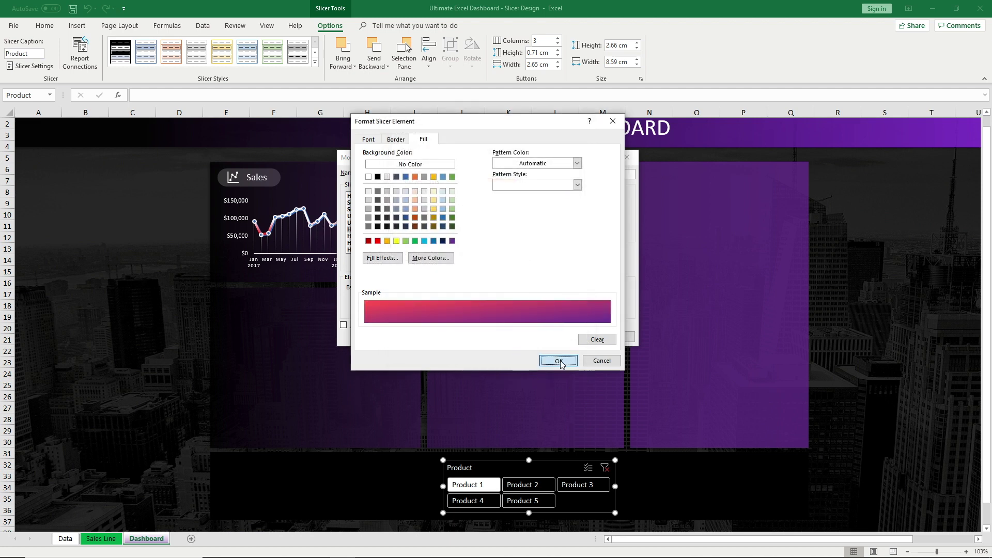
pyautogui.click(560, 361)
pyautogui.click(572, 337)
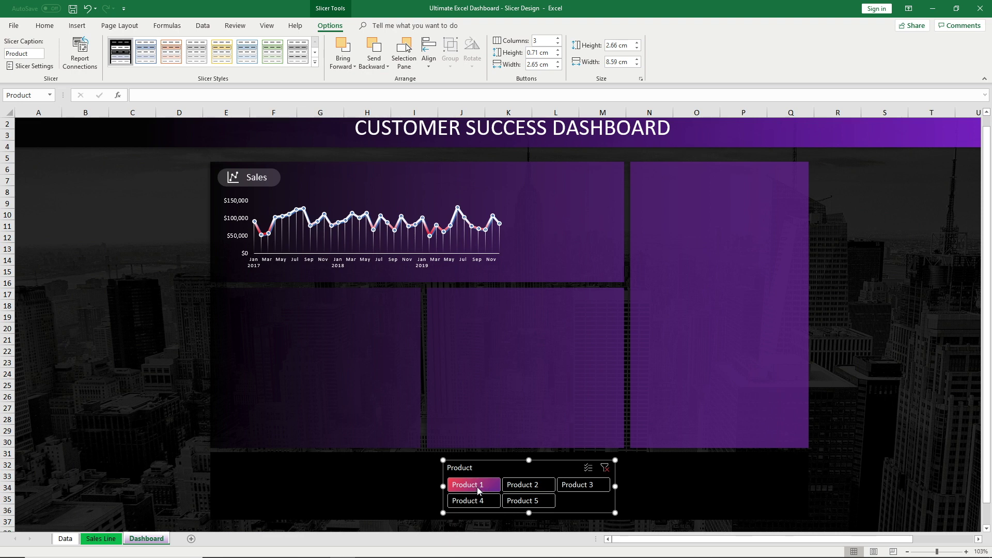
# - Change Color 1 of the Hovered Selected Item with Data gradient to the recent bright purple and save the style
pyautogui.rightClick(123, 58)
pyautogui.click(144, 70)
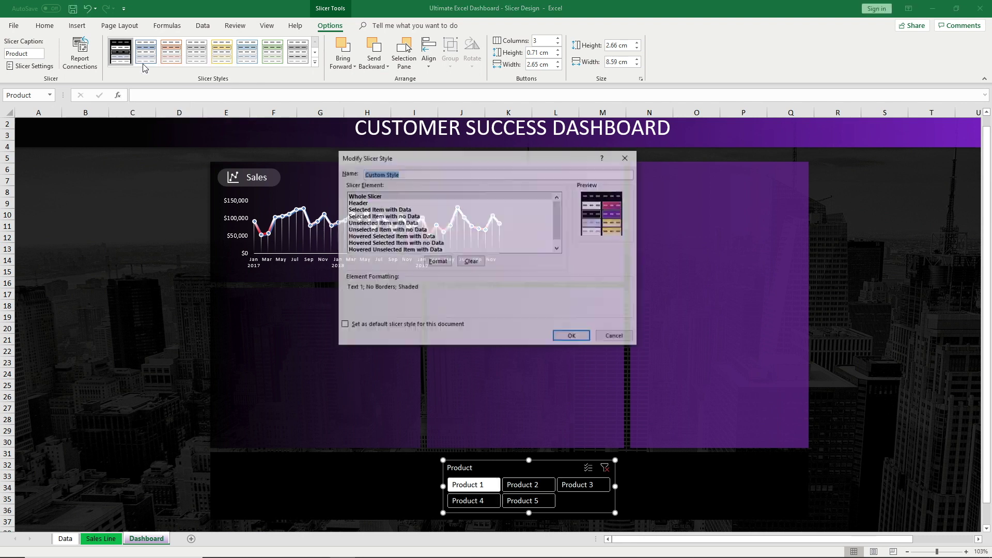
pyautogui.click(408, 236)
pyautogui.click(437, 261)
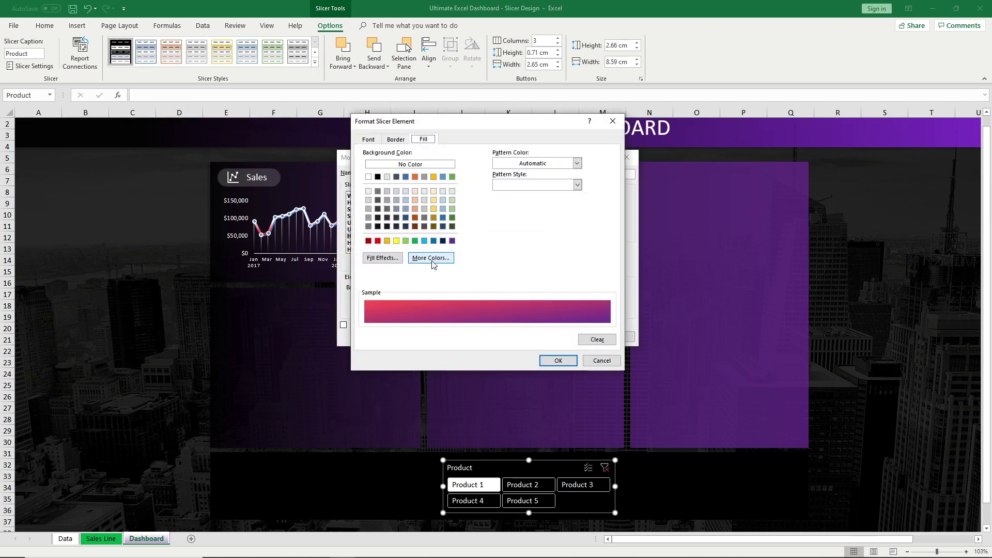
pyautogui.click(382, 257)
pyautogui.click(520, 180)
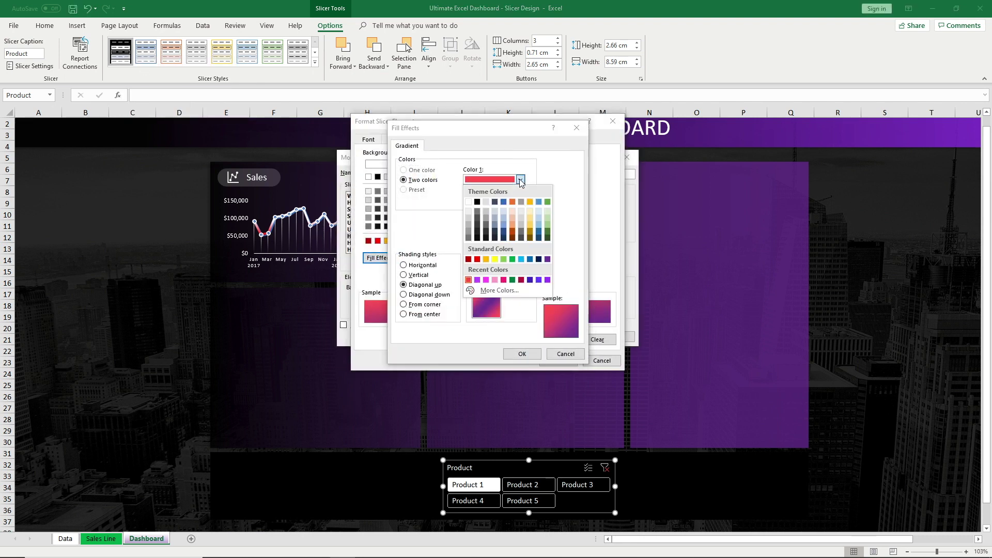
pyautogui.click(479, 279)
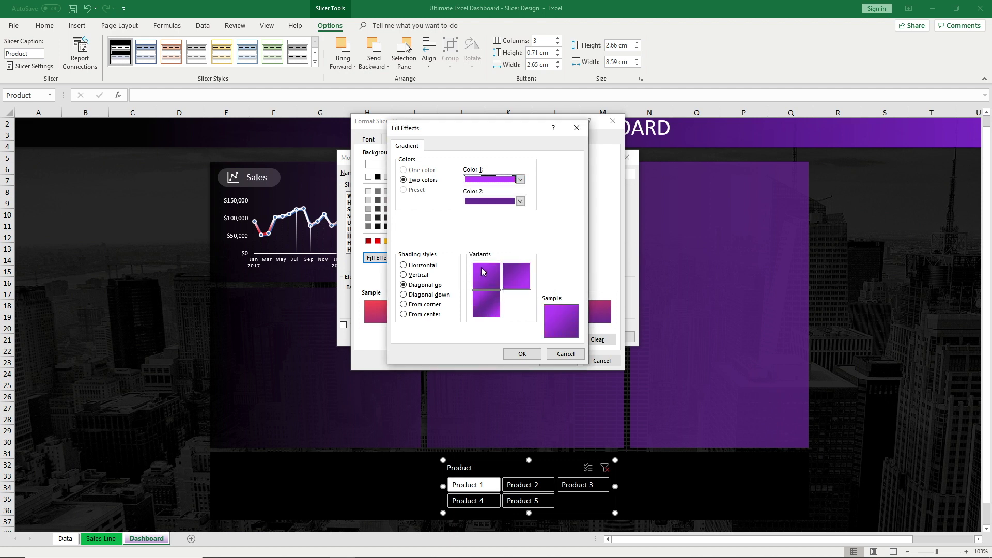
pyautogui.click(521, 354)
pyautogui.click(556, 361)
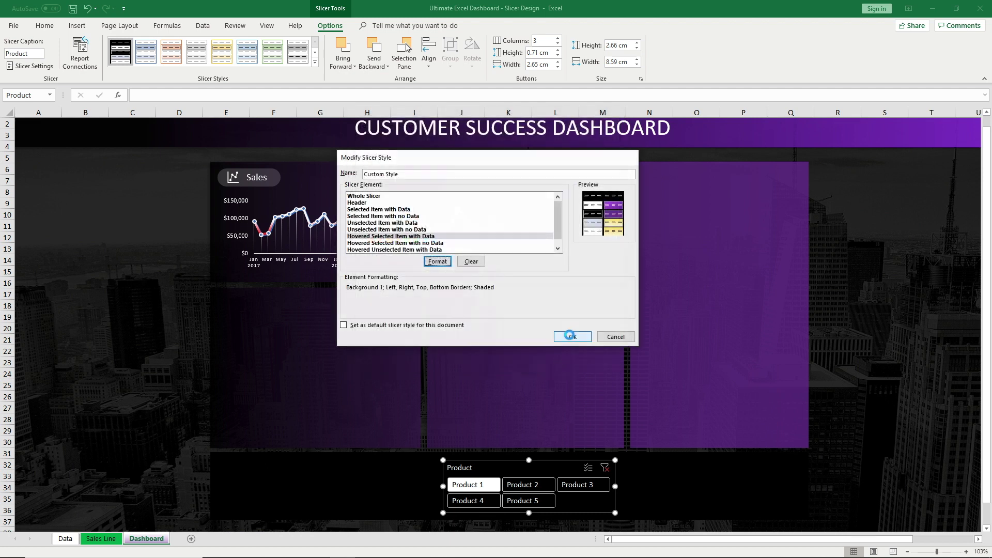
pyautogui.click(571, 335)
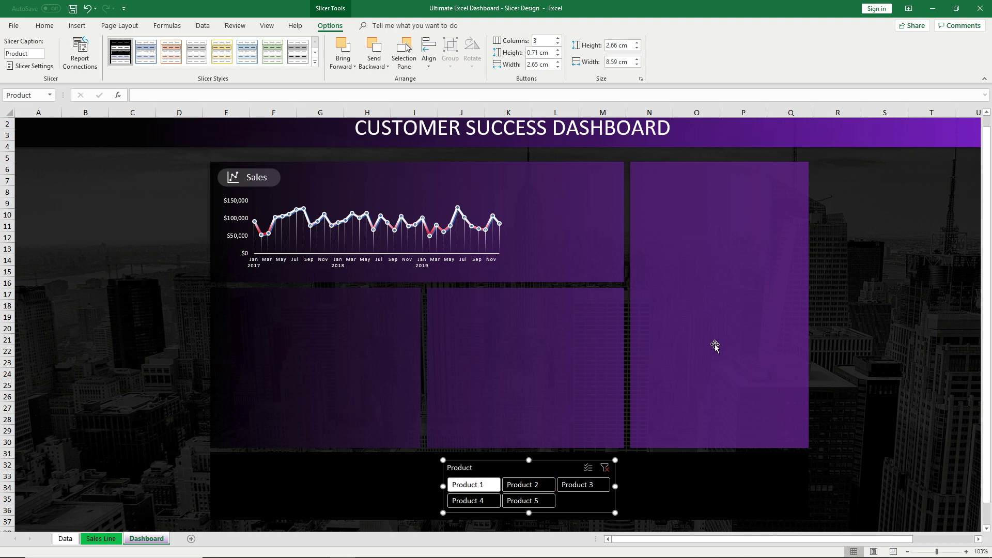
# - Change Color 1 of Custom Style's Hovered Selected Item with Data gradient to black, save the style and deselect the slicer
pyautogui.rightClick(125, 53)
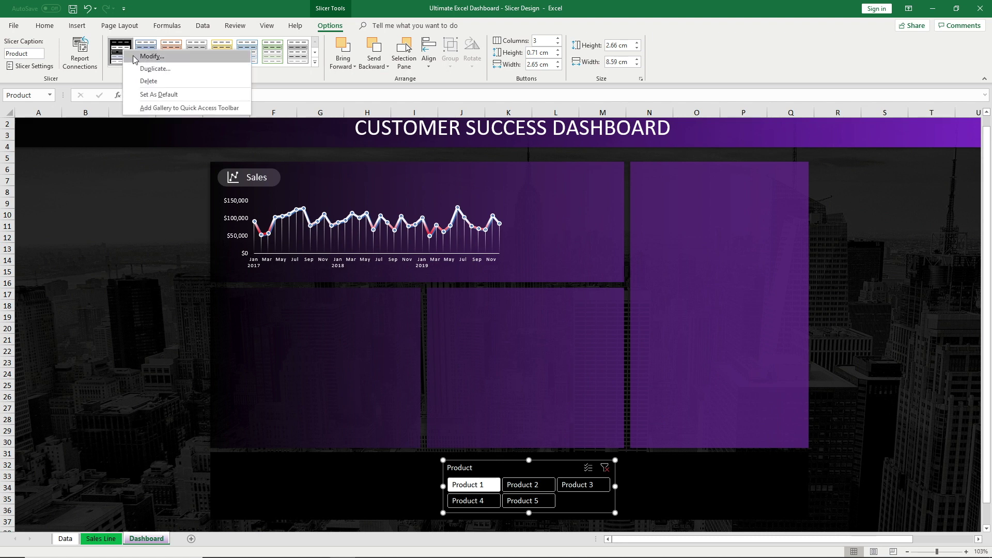
pyautogui.click(135, 57)
pyautogui.click(383, 237)
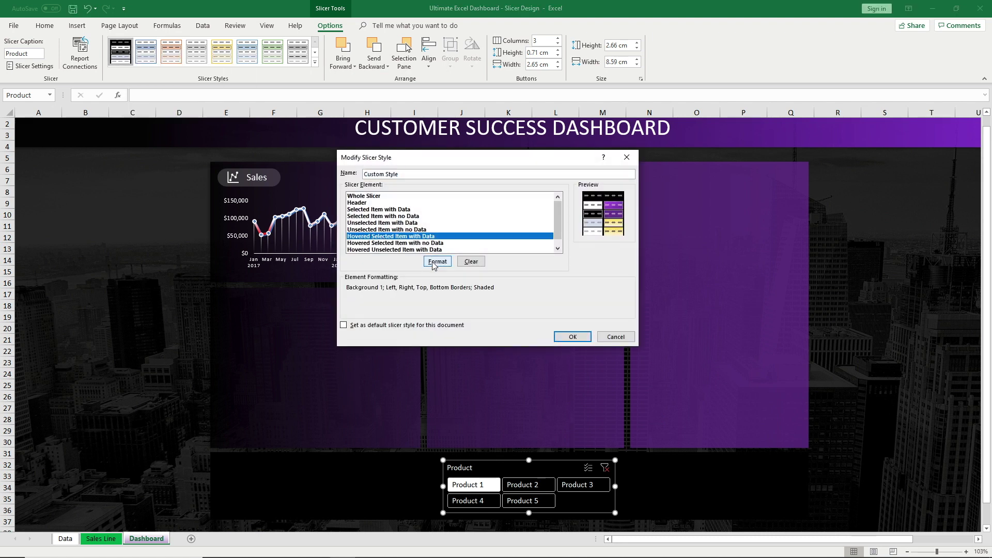
pyautogui.click(438, 261)
pyautogui.click(393, 261)
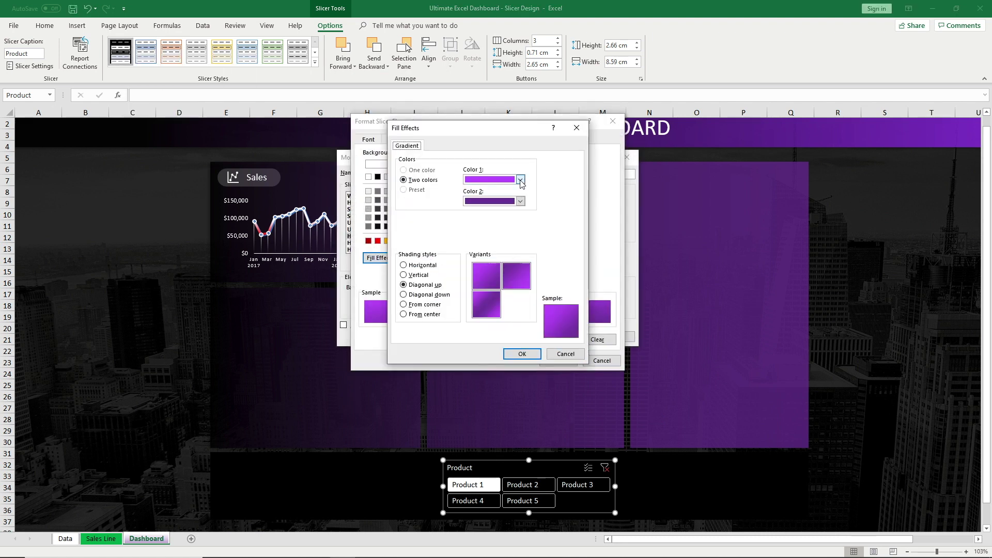
pyautogui.click(520, 179)
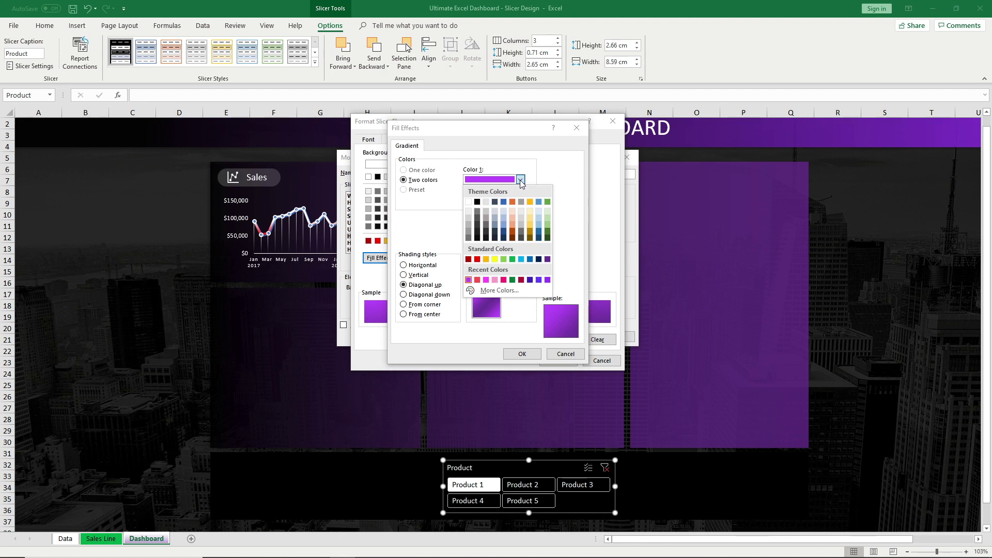
pyautogui.click(477, 201)
pyautogui.click(519, 354)
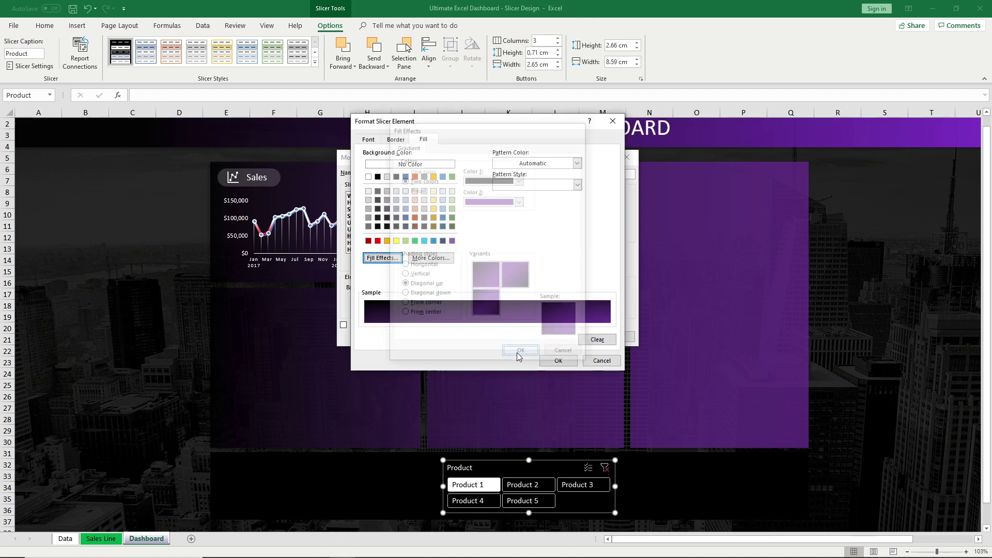
pyautogui.click(559, 360)
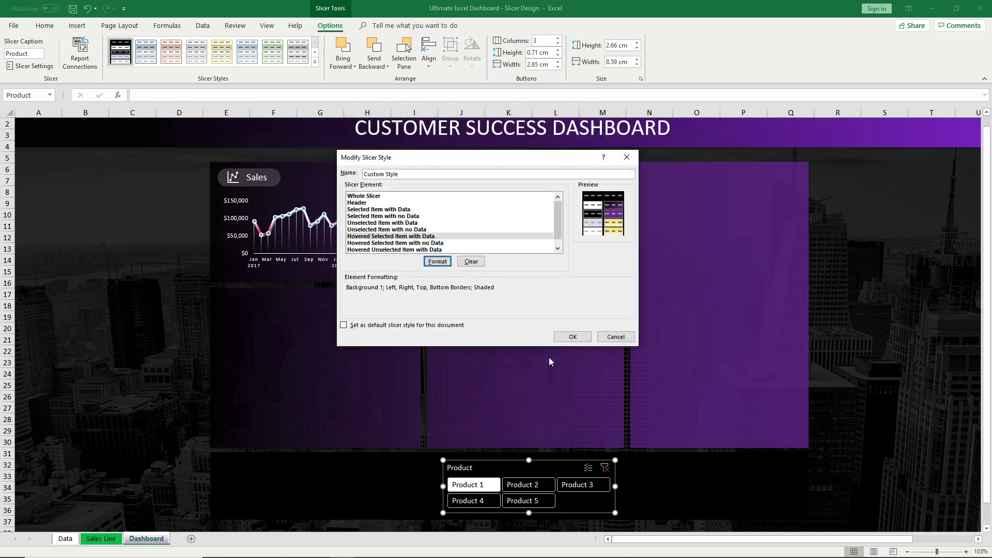
pyautogui.click(583, 336)
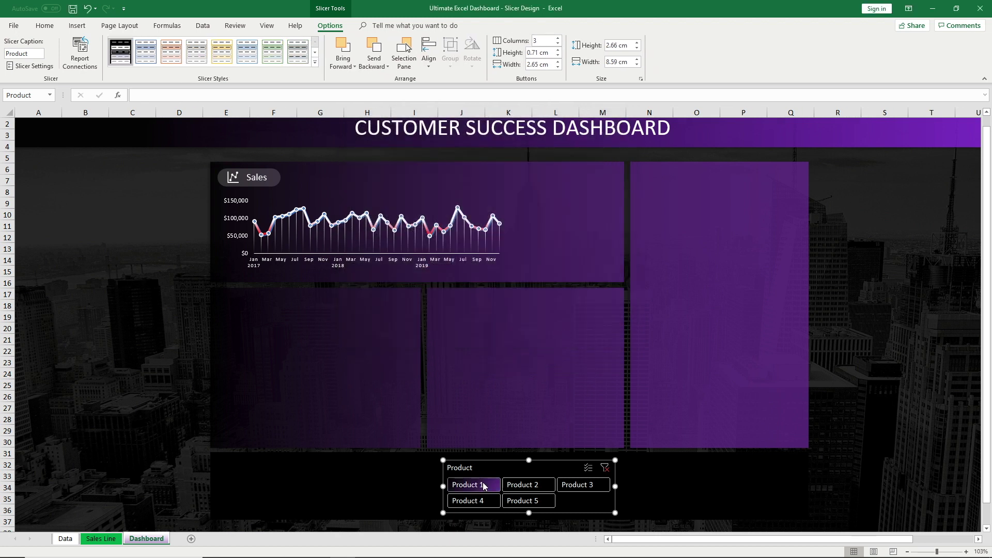
pyautogui.click(901, 453)
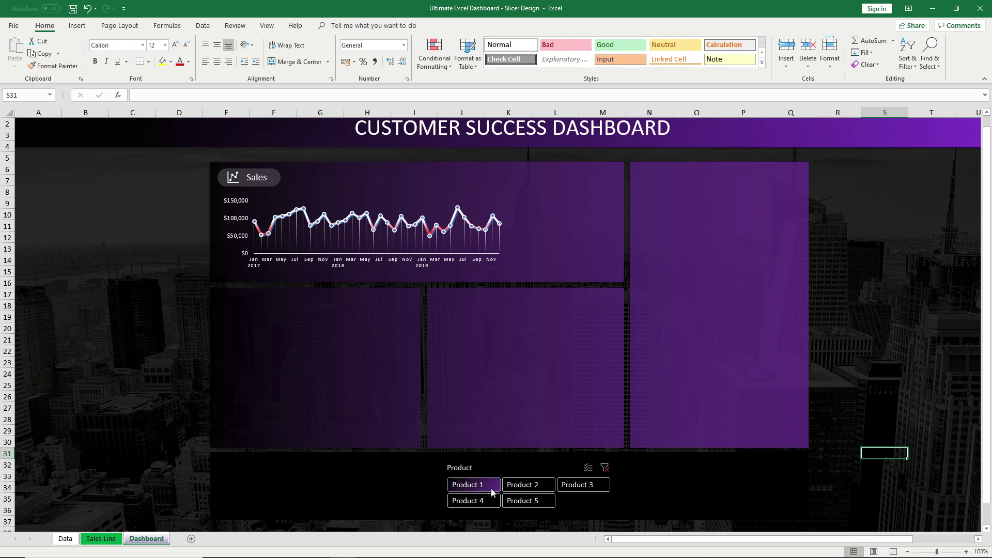
# - Replace the Hovered Selected Item with Data fill with solid standard purple in the Product slicer's Custom Style, save it and deselect the slicer
pyautogui.click(500, 469)
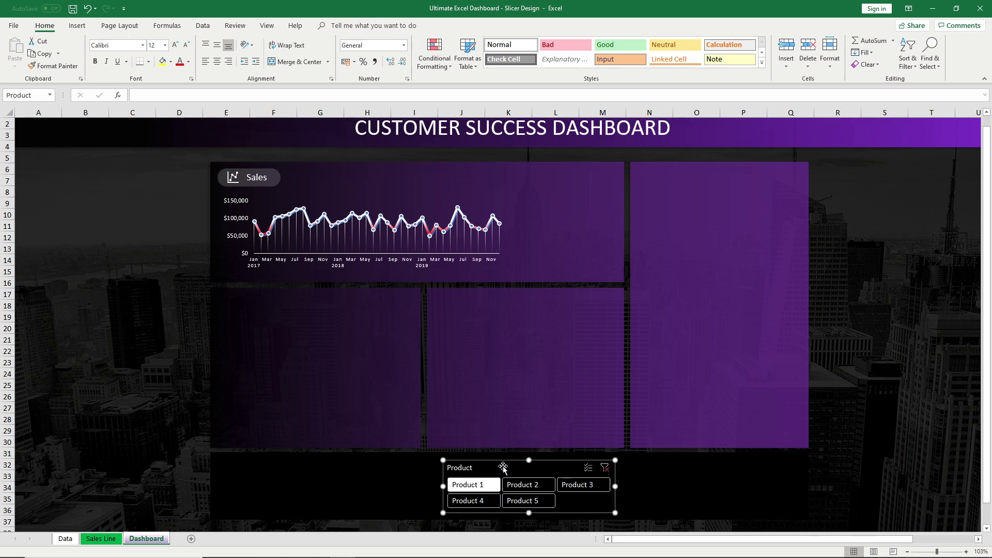
pyautogui.rightClick(121, 59)
pyautogui.click(138, 65)
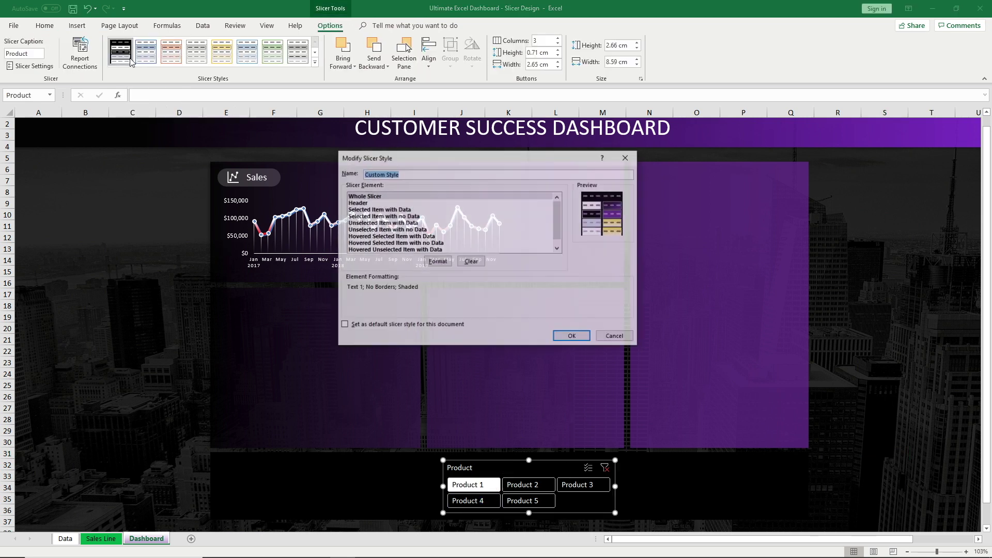
pyautogui.click(411, 237)
pyautogui.click(437, 261)
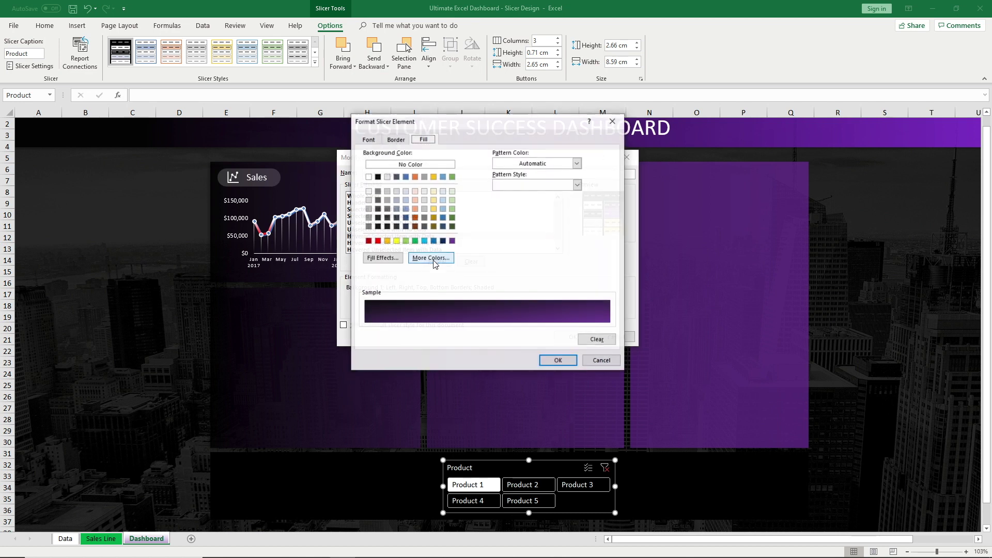
pyautogui.click(453, 241)
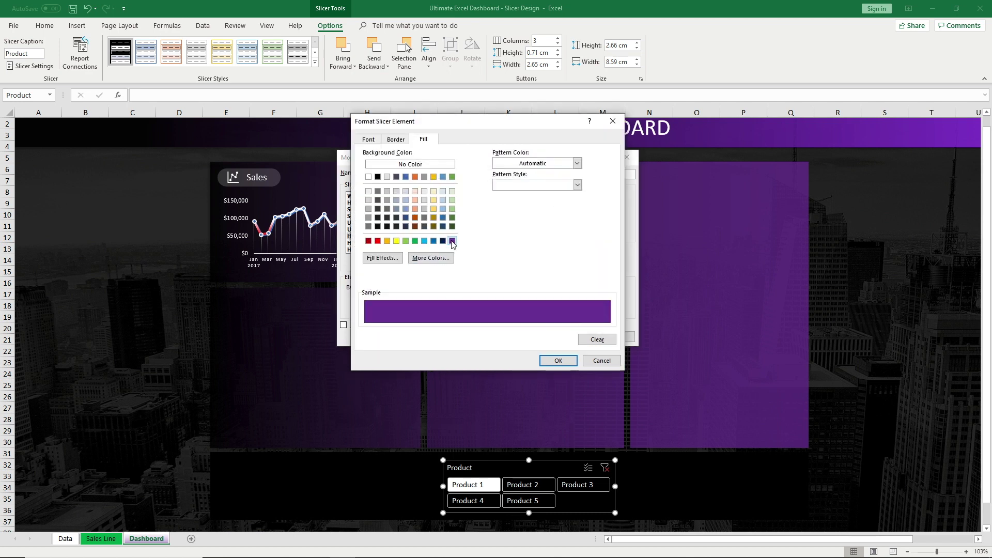
pyautogui.click(558, 360)
pyautogui.click(572, 337)
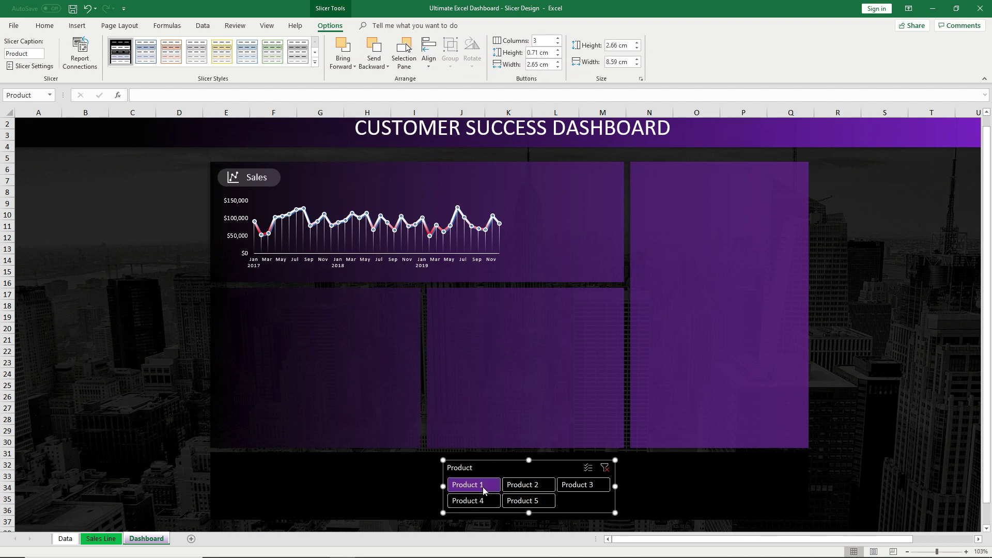
pyautogui.click(839, 462)
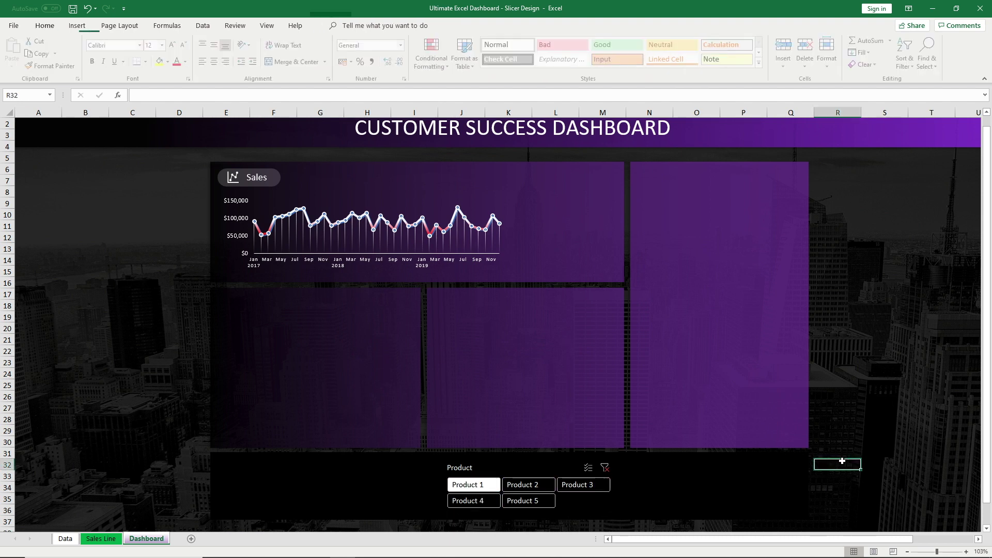